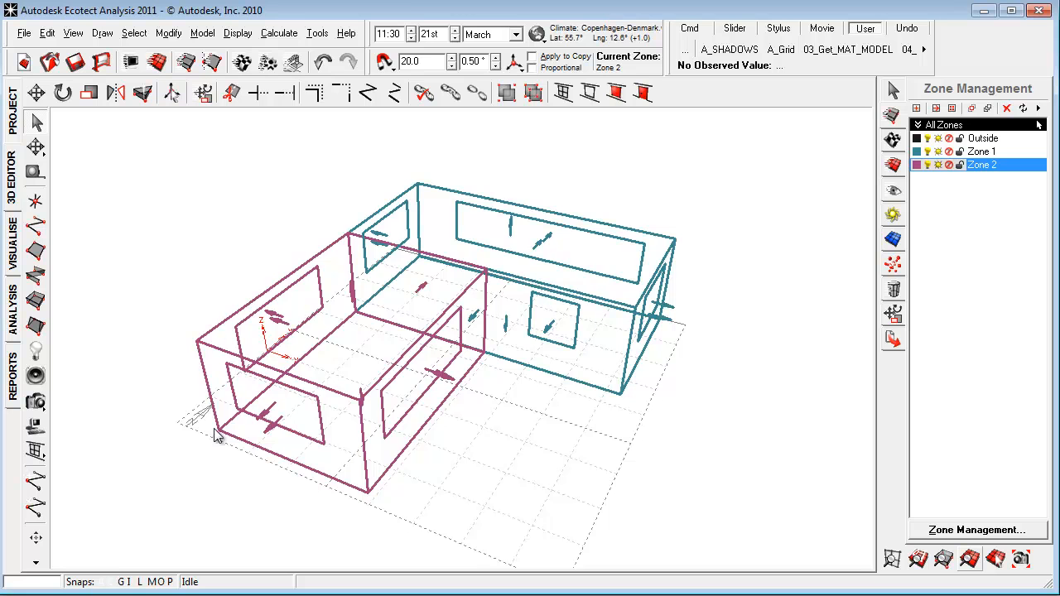
Calculate the inter-zonal adjacencies with a surface sampling grid accuracy of 2400.0 and a specified adjacency tolerance of 355.0.
click(280, 33)
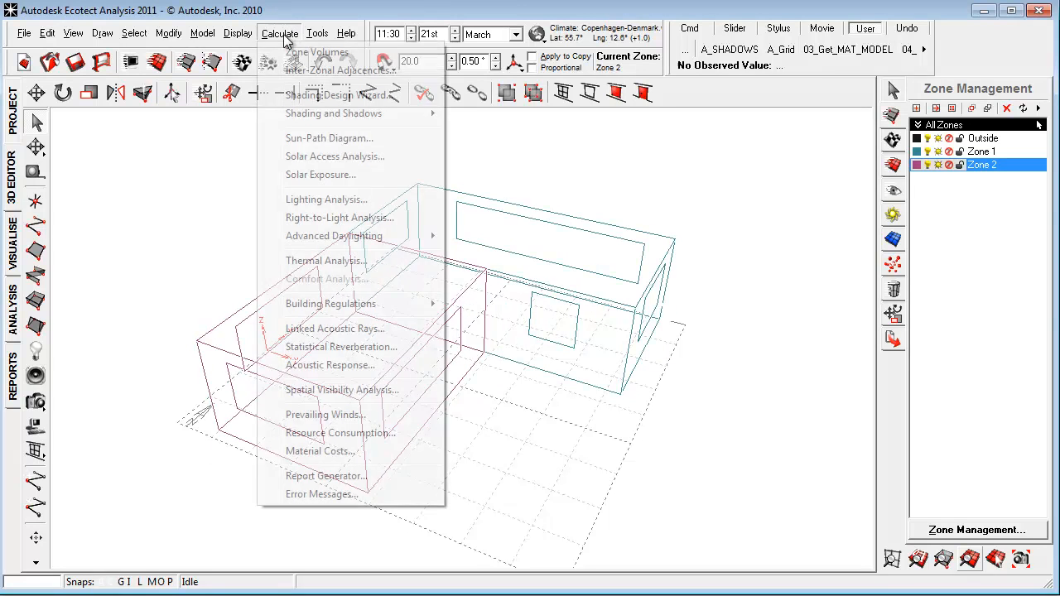
click(351, 73)
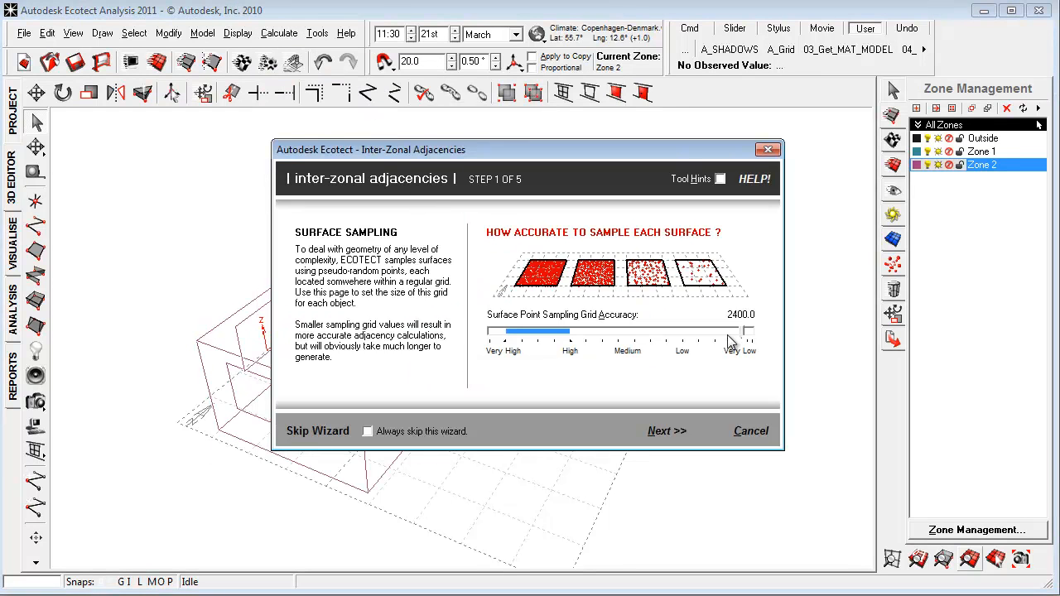
click(667, 430)
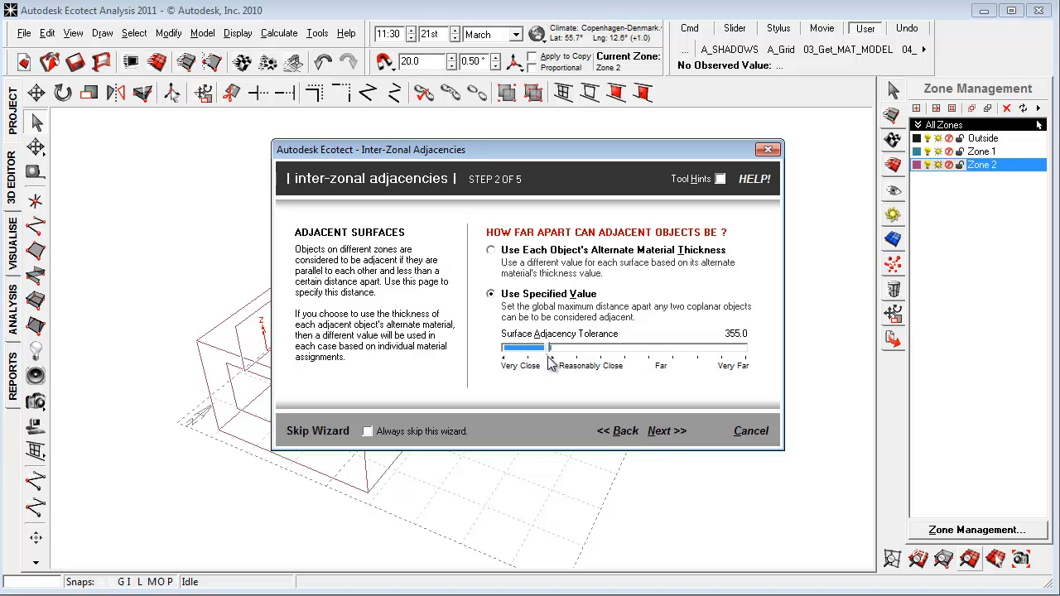
click(667, 431)
click(667, 430)
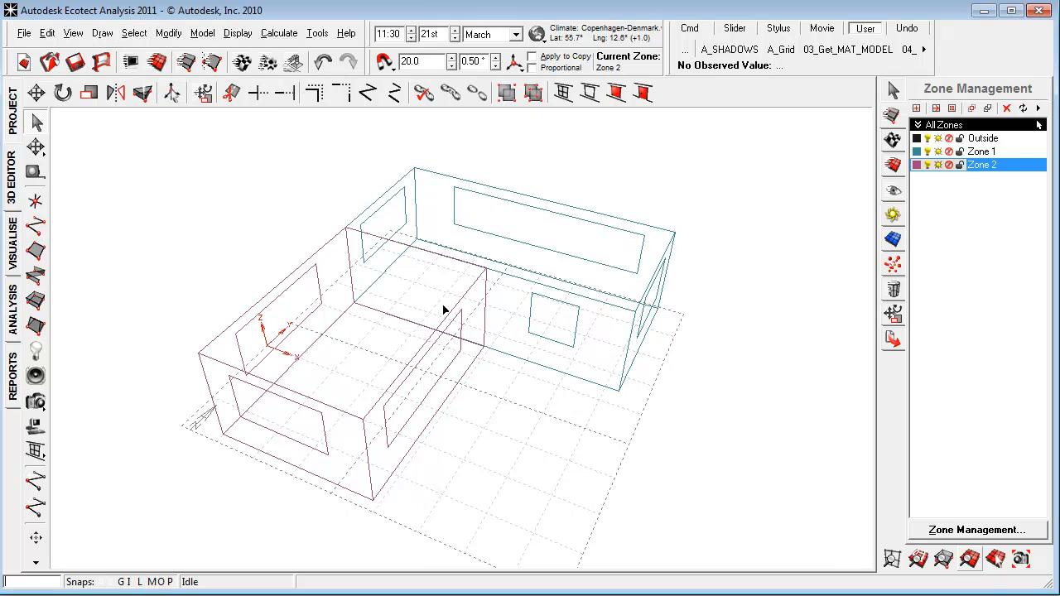
Select the whole model and fix its links, with alternate materials for adjacent surfaces fixed automatically.
click(473, 300)
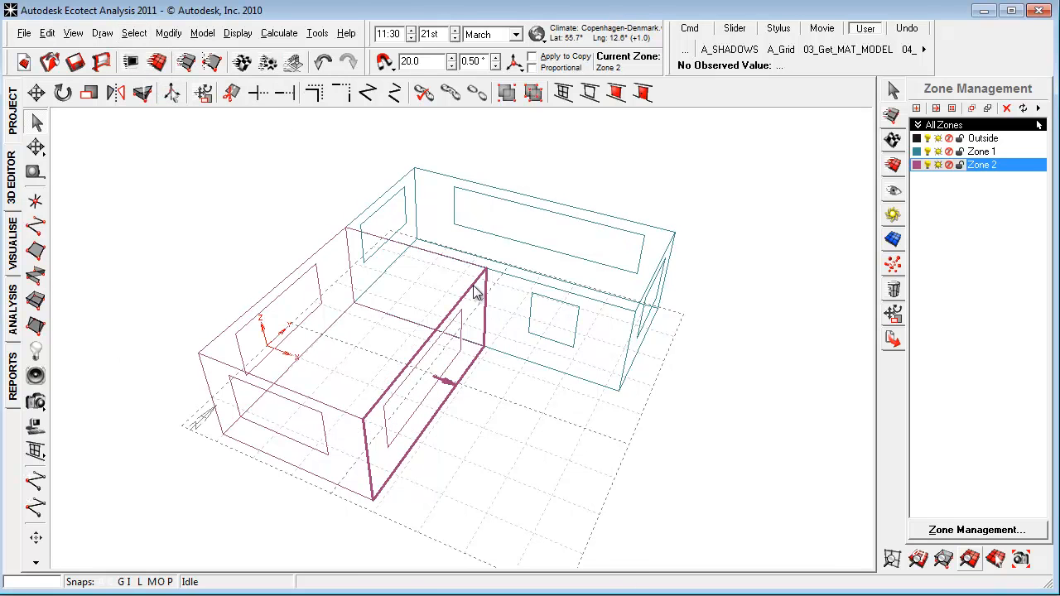
click(892, 163)
click(252, 483)
drag(134, 521, 757, 124)
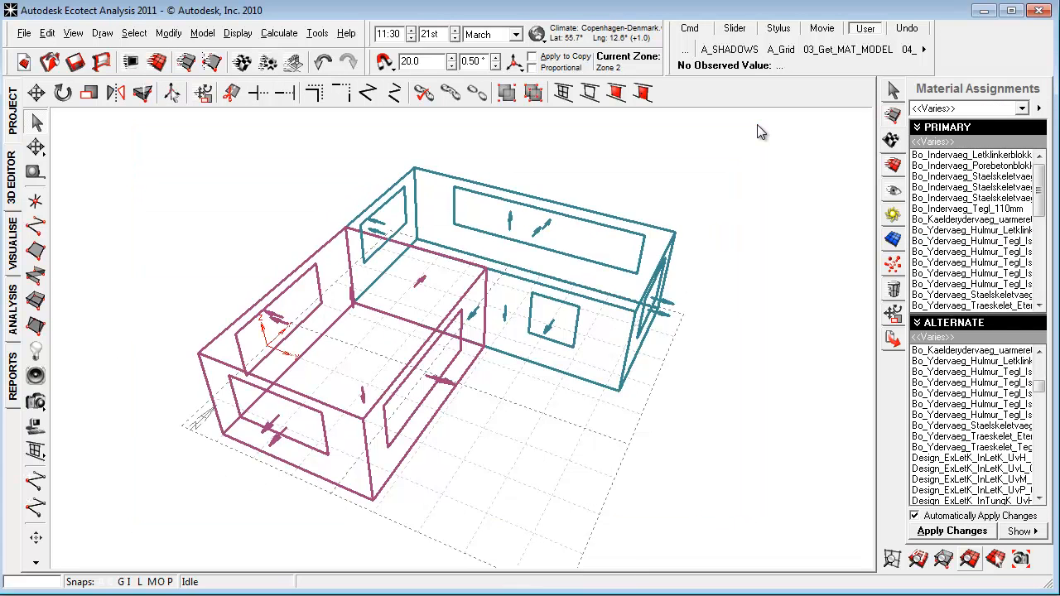
click(429, 98)
click(599, 426)
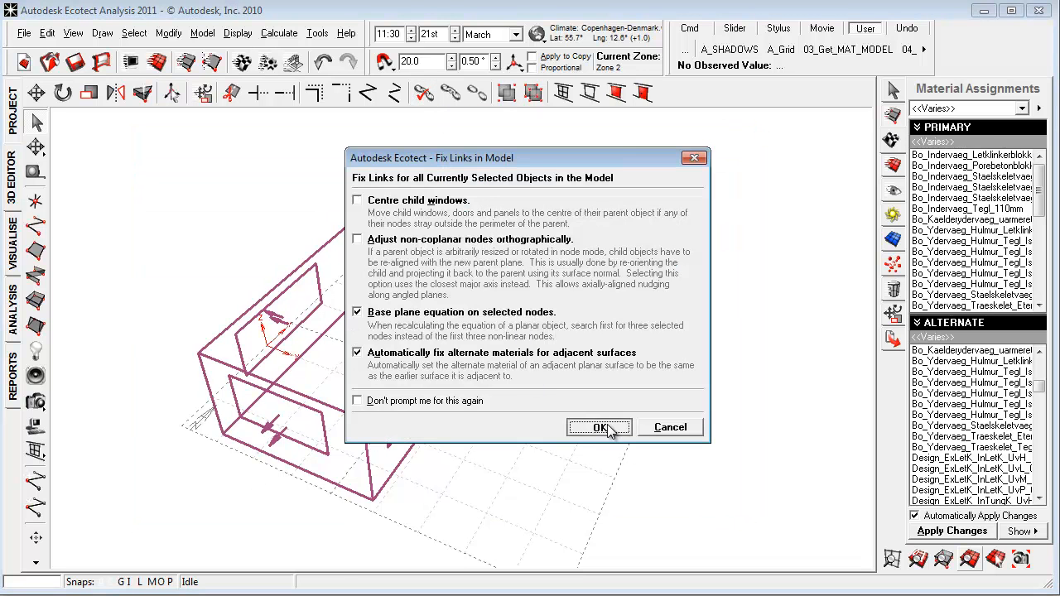
Inspect the element, material and zone data of Zone 2's long wall facing the courtyard side.
click(480, 290)
click(892, 92)
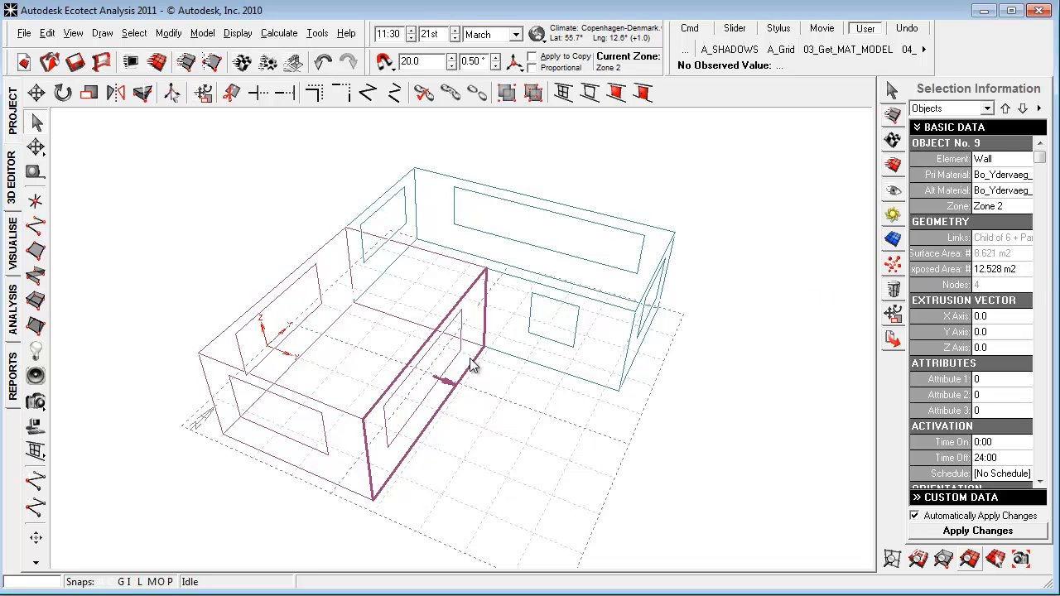
click(552, 424)
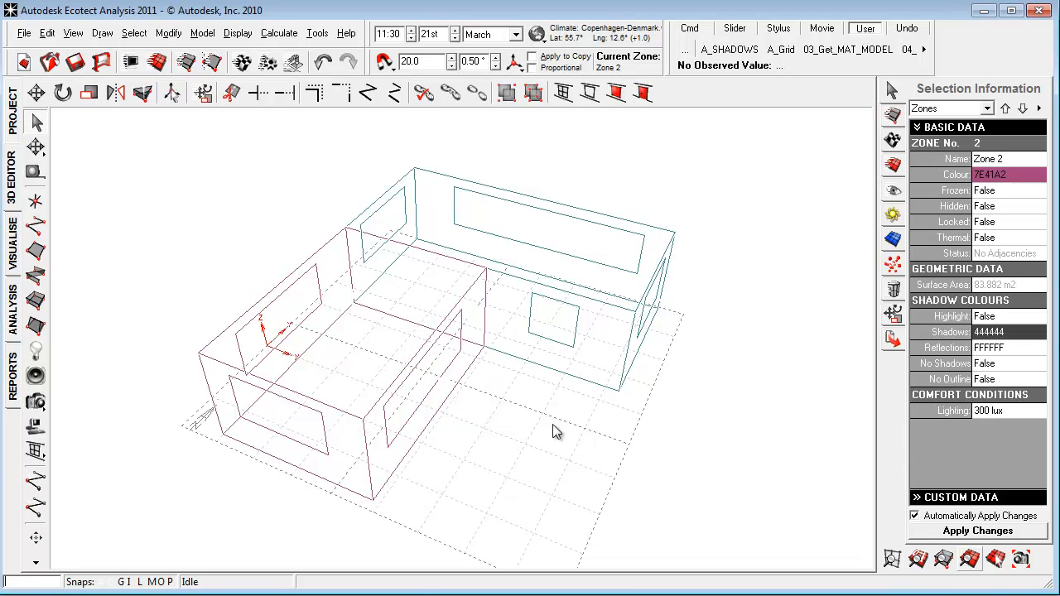
right_drag(547, 420, 222, 404)
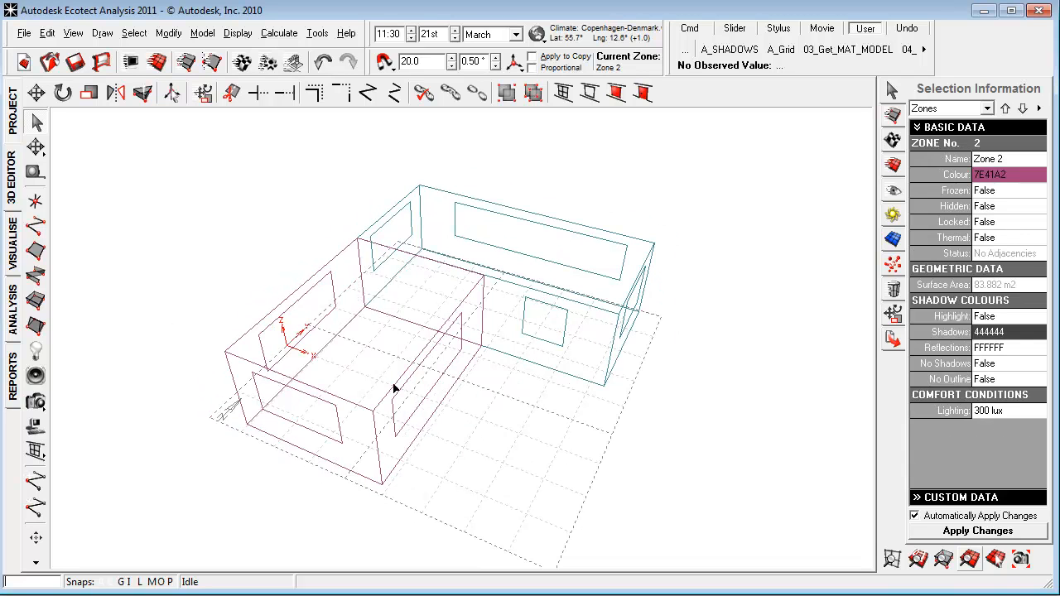
Set Zone 2's clothing value to Business Suit + Thermals (1.5 clo) in the thermal analysis zone settings.
click(14, 313)
click(95, 536)
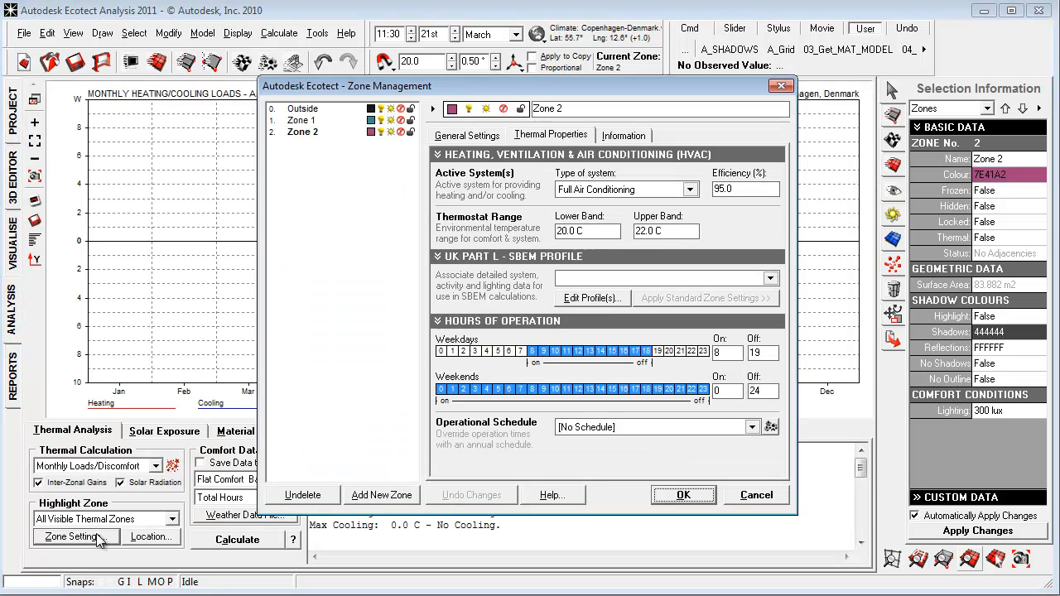
click(490, 135)
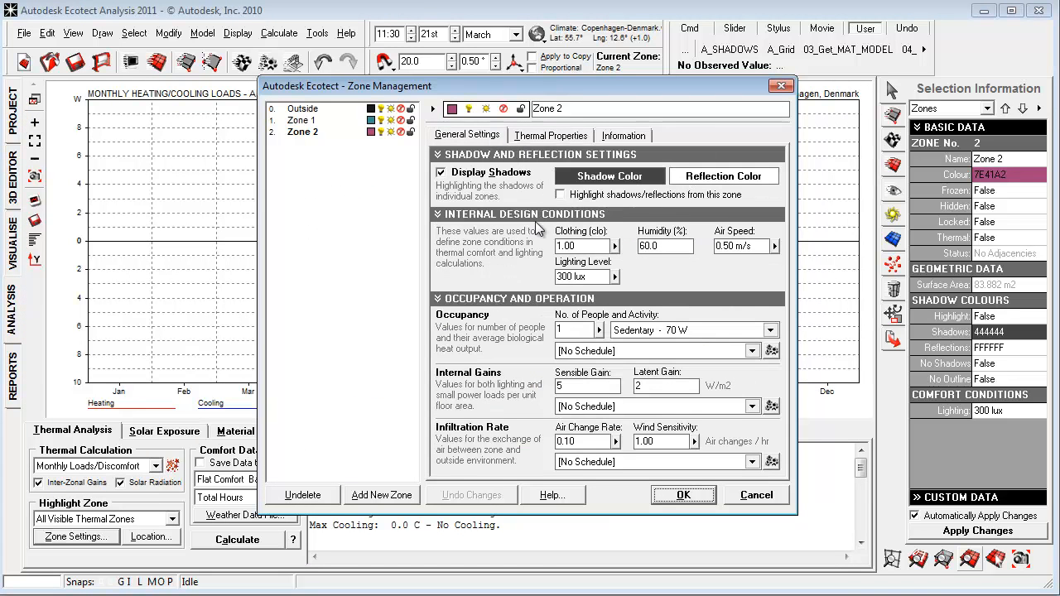
click(613, 246)
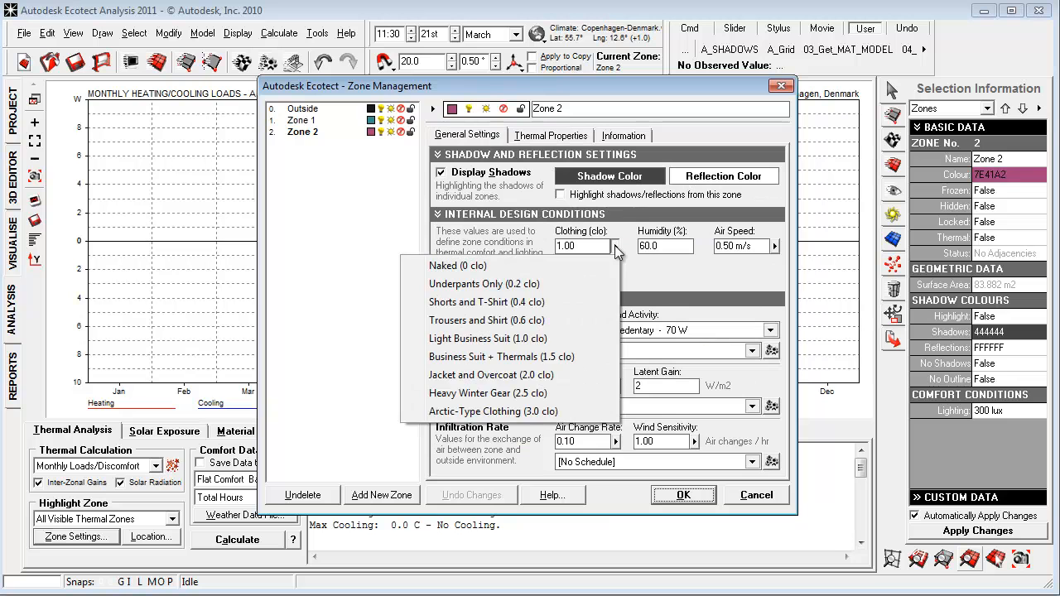
click(516, 357)
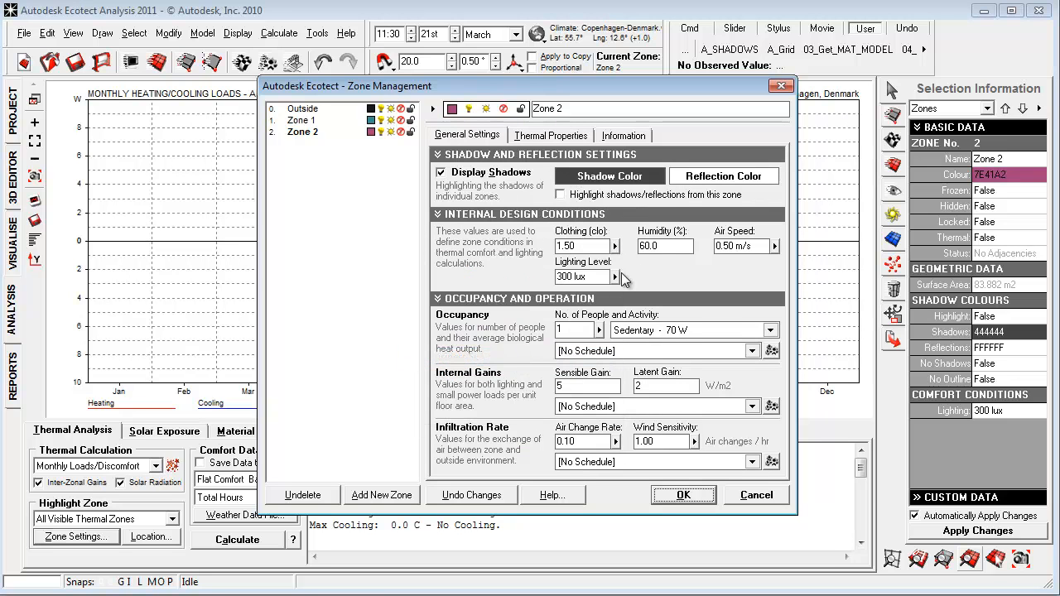
Examine the available air speed, number of people and activity options in Zone 2's general settings.
click(774, 248)
click(773, 242)
click(599, 331)
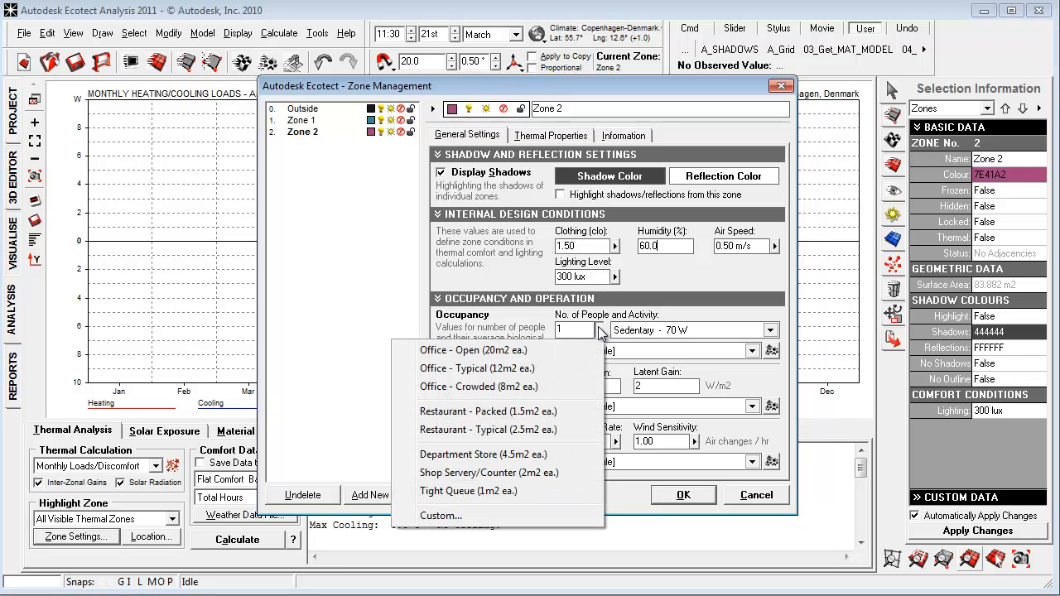
click(636, 311)
click(683, 327)
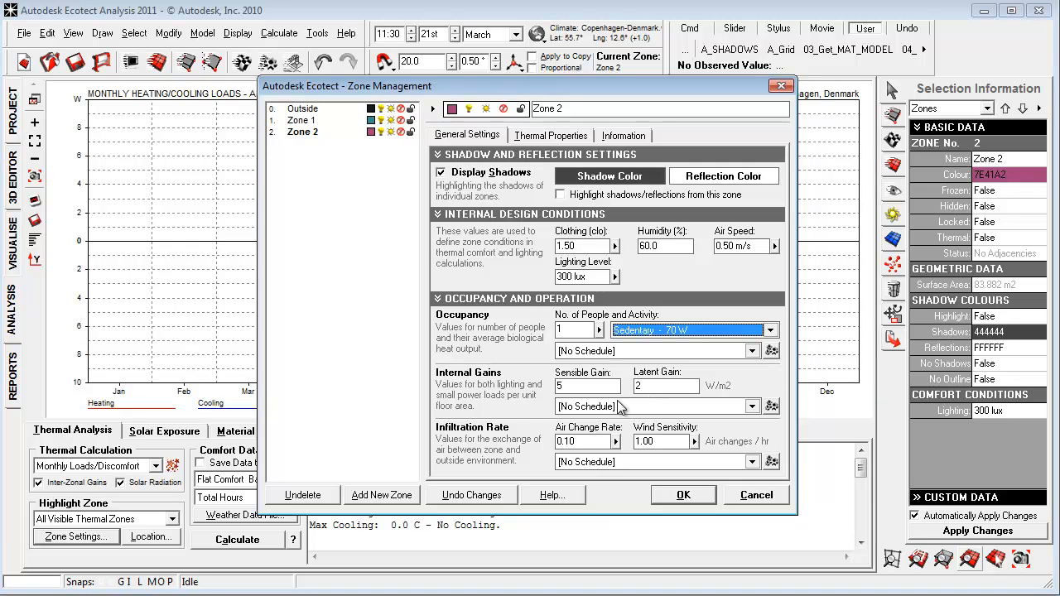
Check Zone 2's air change rate presets and set the wind sensitivity to Very Sensitive (1.0ach).
click(607, 441)
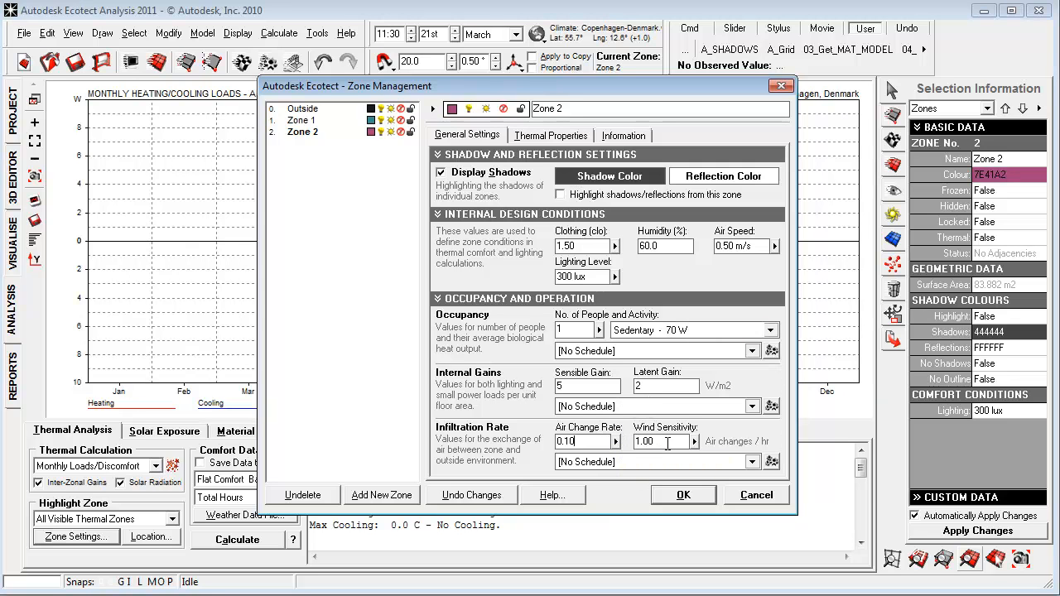
click(615, 441)
click(589, 441)
click(694, 441)
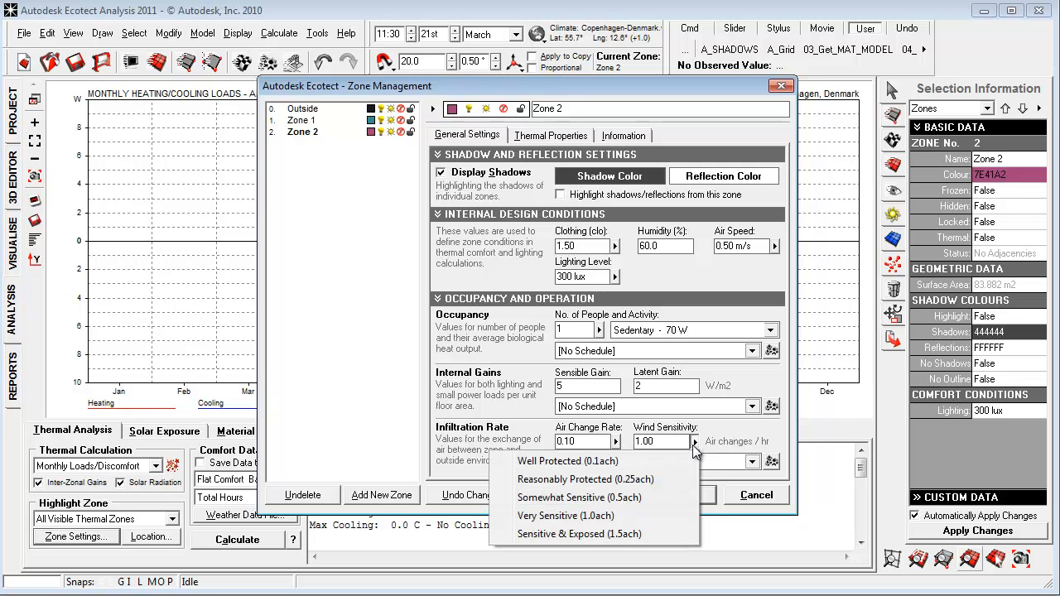
click(602, 519)
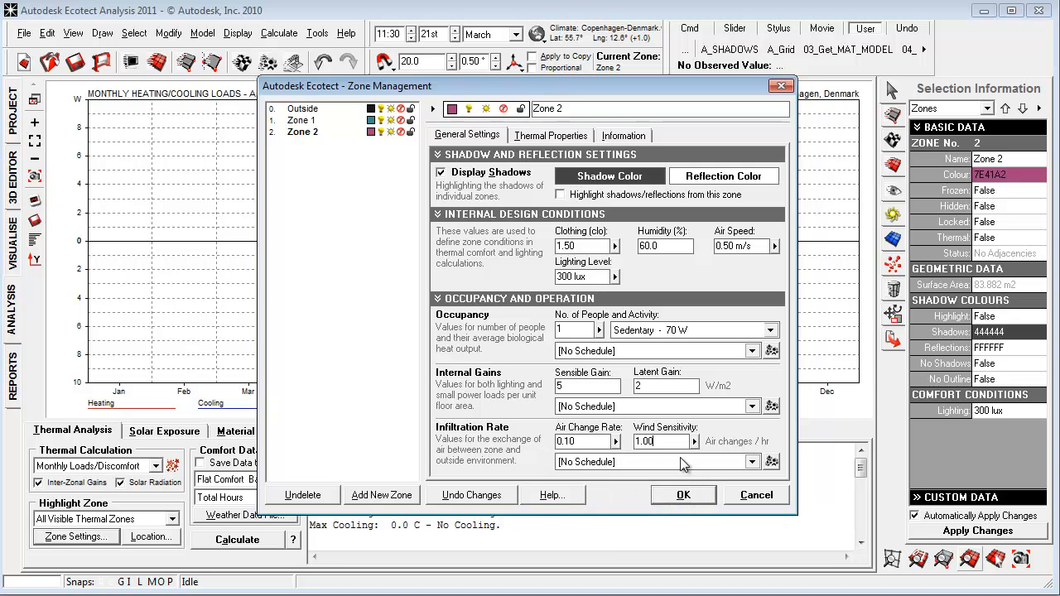
Go through the HVAC system types in Zone 2's thermal properties and choose Full Air Conditioning.
click(553, 135)
click(659, 196)
click(660, 194)
click(659, 196)
click(634, 204)
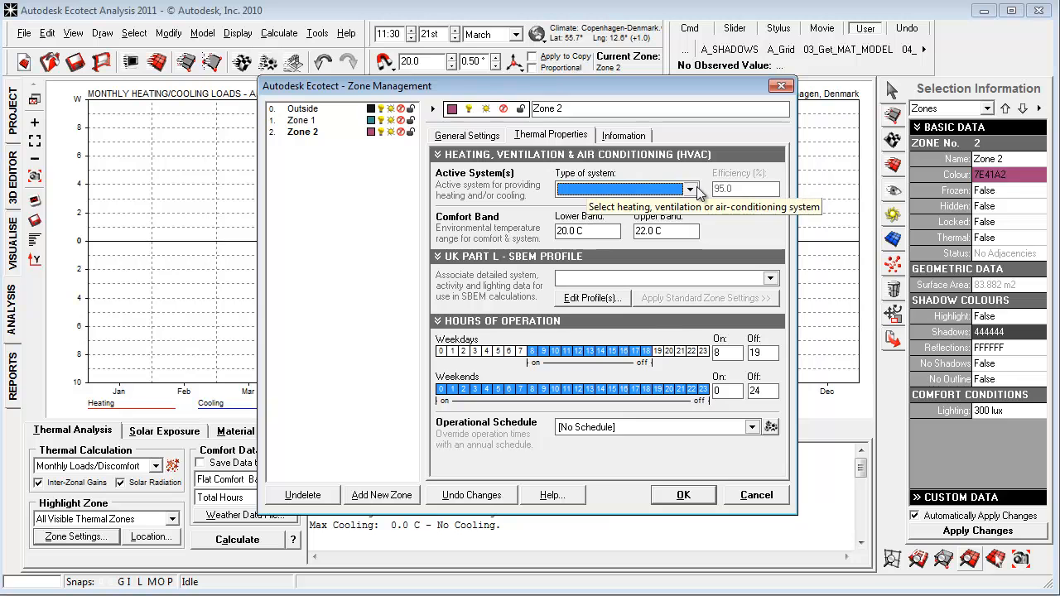
click(584, 190)
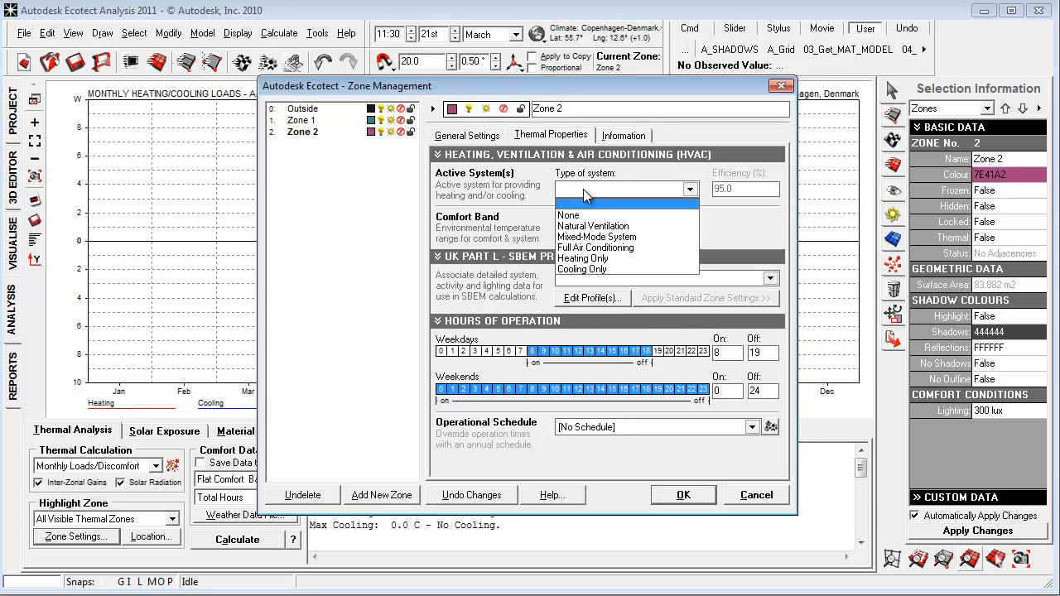
click(584, 194)
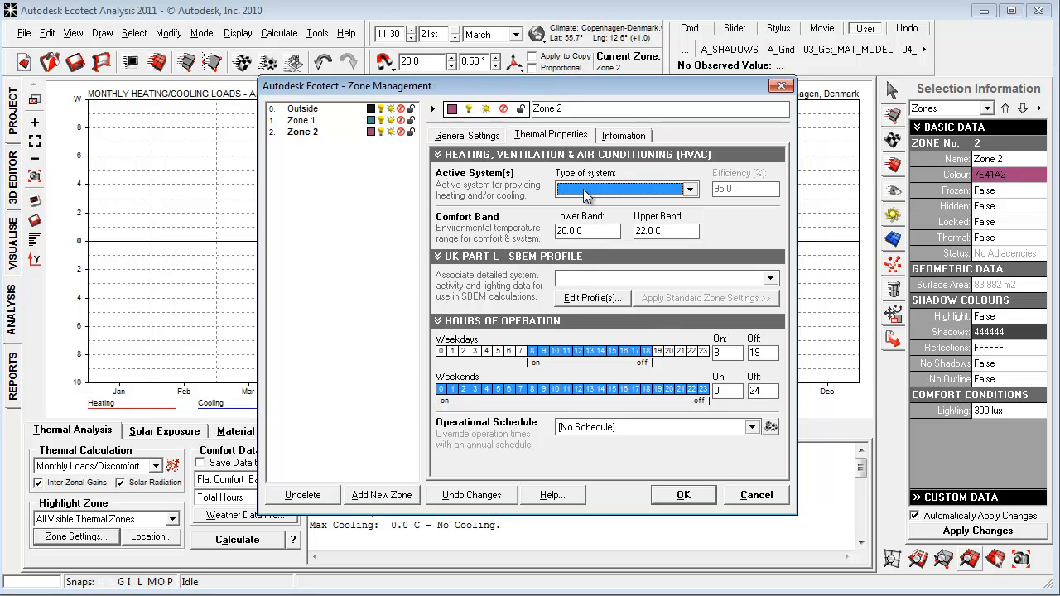
click(584, 190)
click(604, 242)
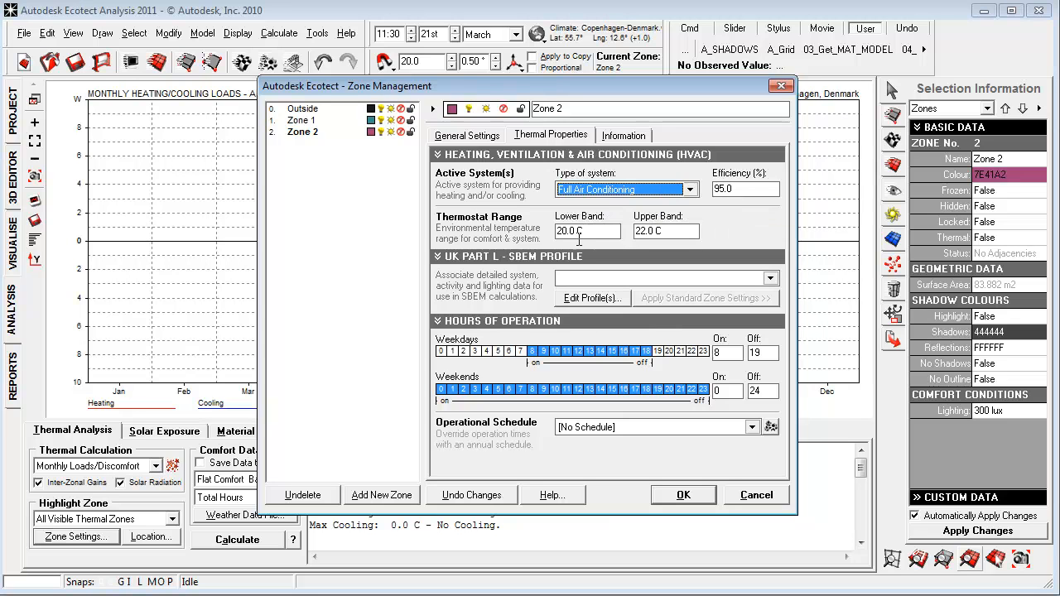
Examine the lower and upper band temperatures of Zone 2's thermostat range.
key(Tab)
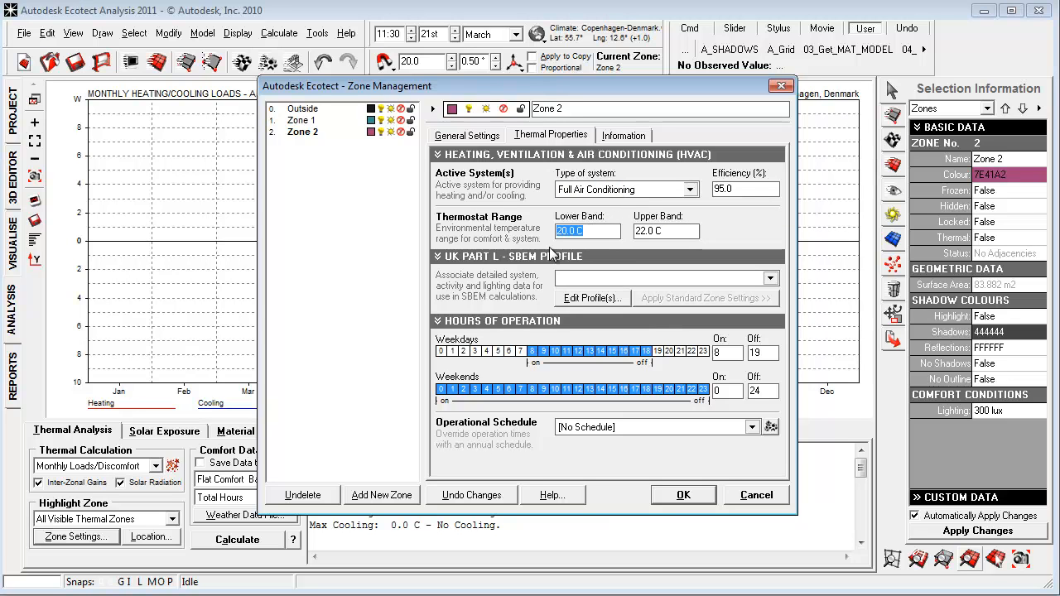
click(569, 231)
drag(587, 233, 468, 238)
drag(665, 235, 615, 230)
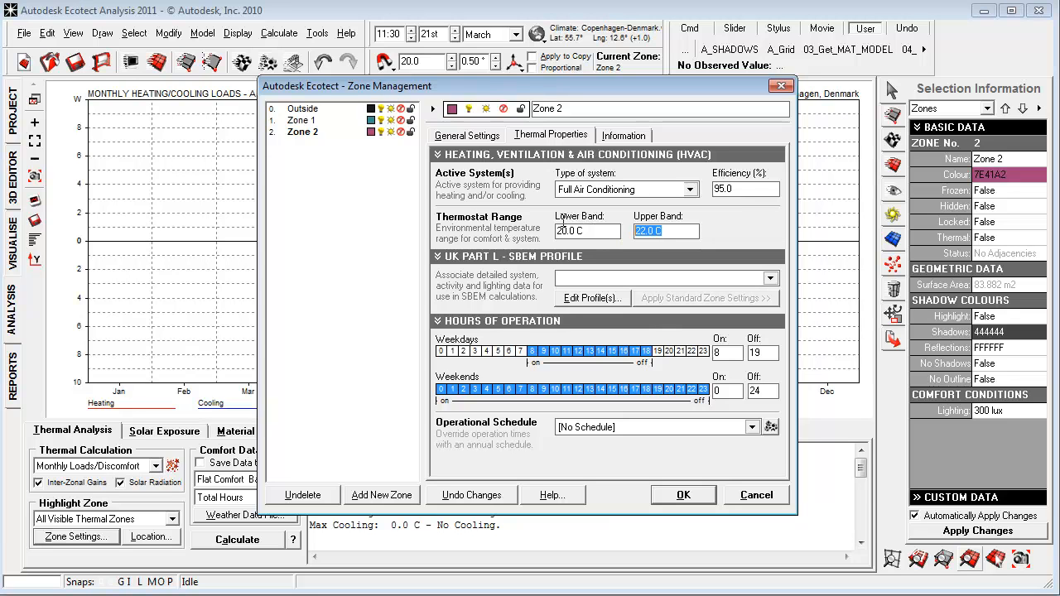
drag(557, 232, 620, 231)
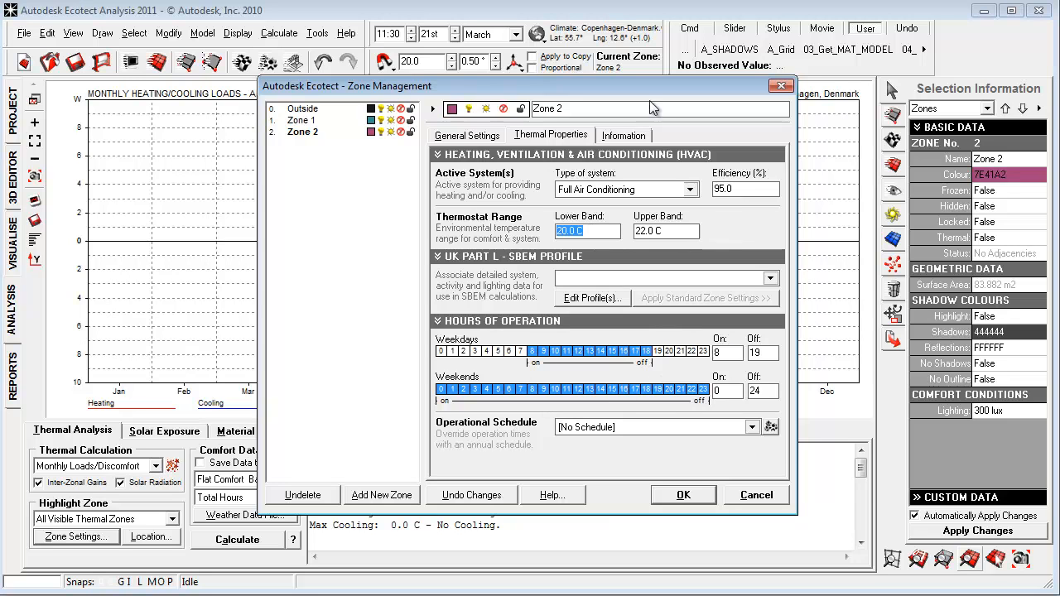
Review Zone 2's calculated total area, floor area and volume.
click(631, 136)
drag(530, 263, 460, 247)
click(457, 244)
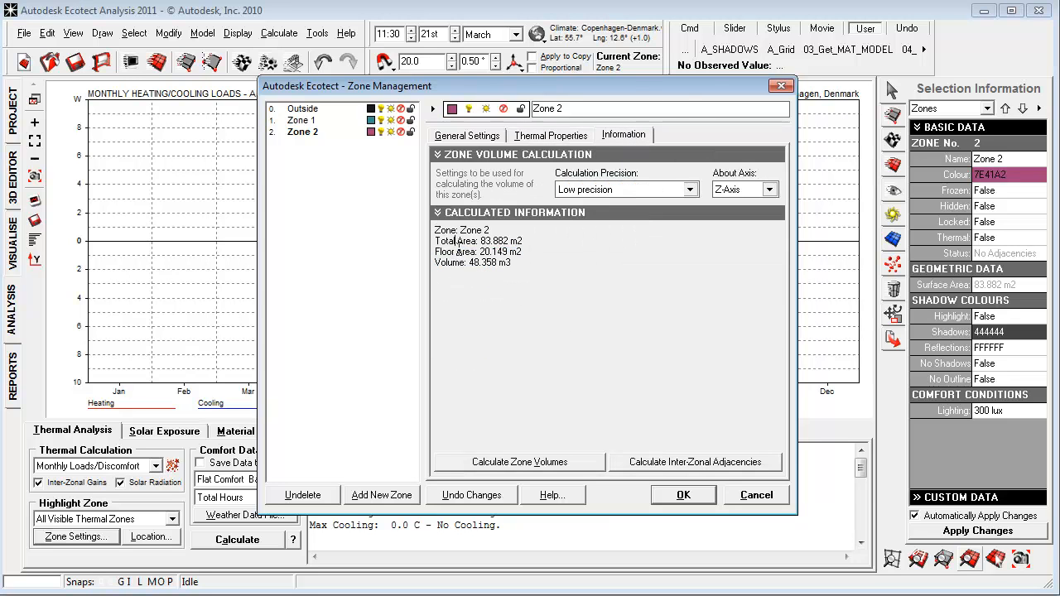
drag(520, 272, 435, 240)
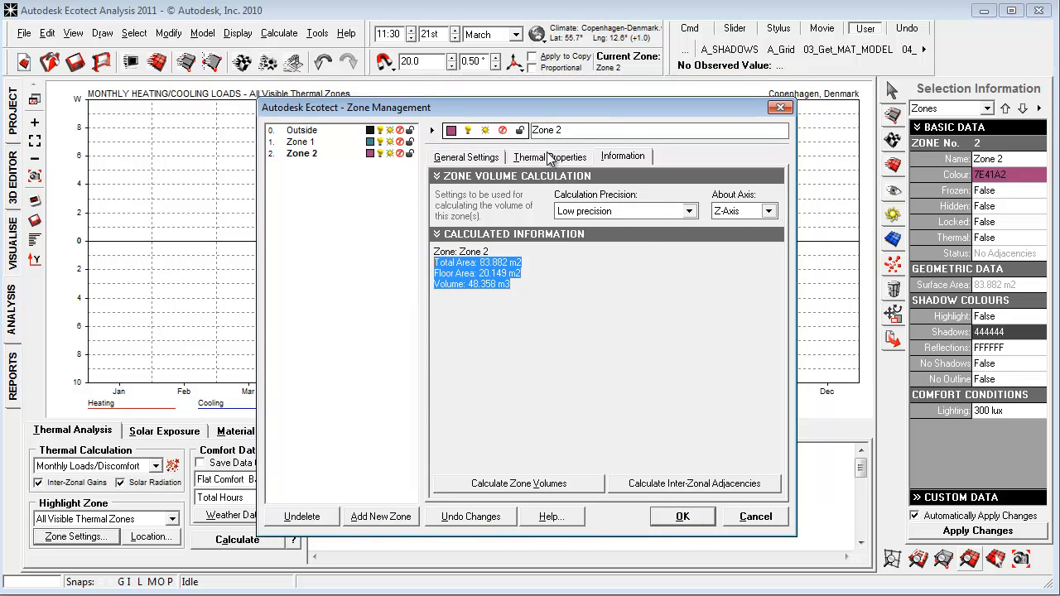
Set Zone 2's type of HVAC system to the blank option and accept the zone settings.
click(551, 156)
click(635, 212)
click(621, 223)
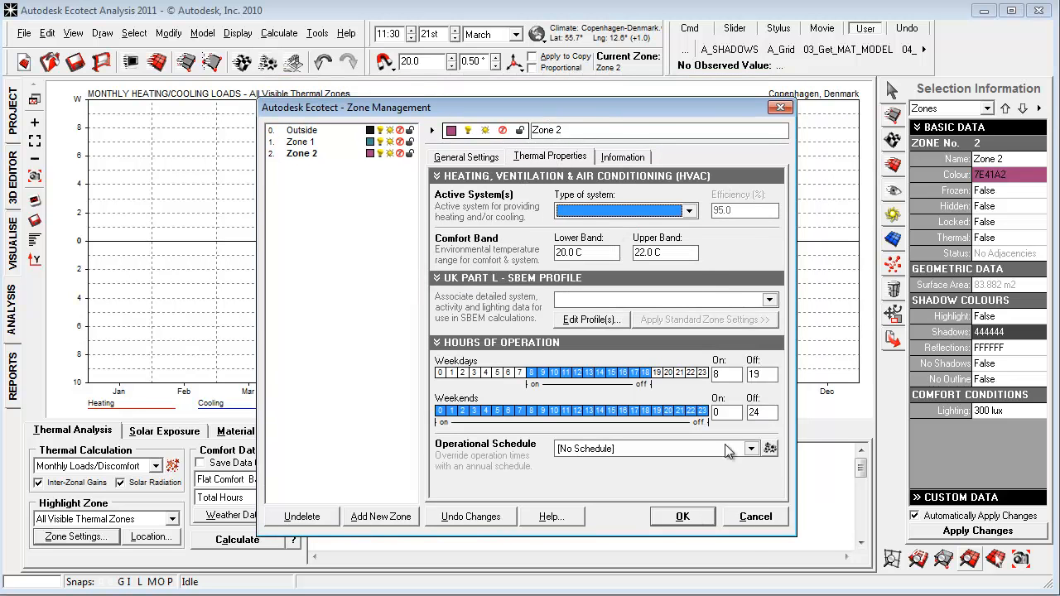
click(684, 516)
Calculate the monthly heating/cooling loads for all visible thermal zones and look through the report.
click(241, 540)
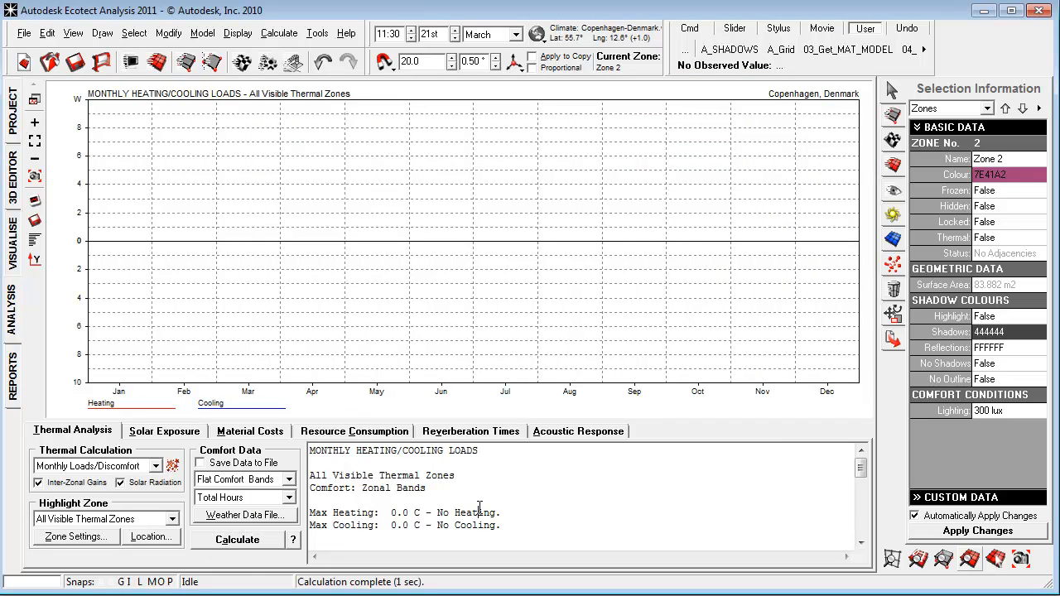
scroll(480, 509, down, 2)
scroll(458, 511, up, 2)
Make Zone 1 and Zone 2 thermal zones and recalculate the monthly heating and cooling loads.
click(893, 115)
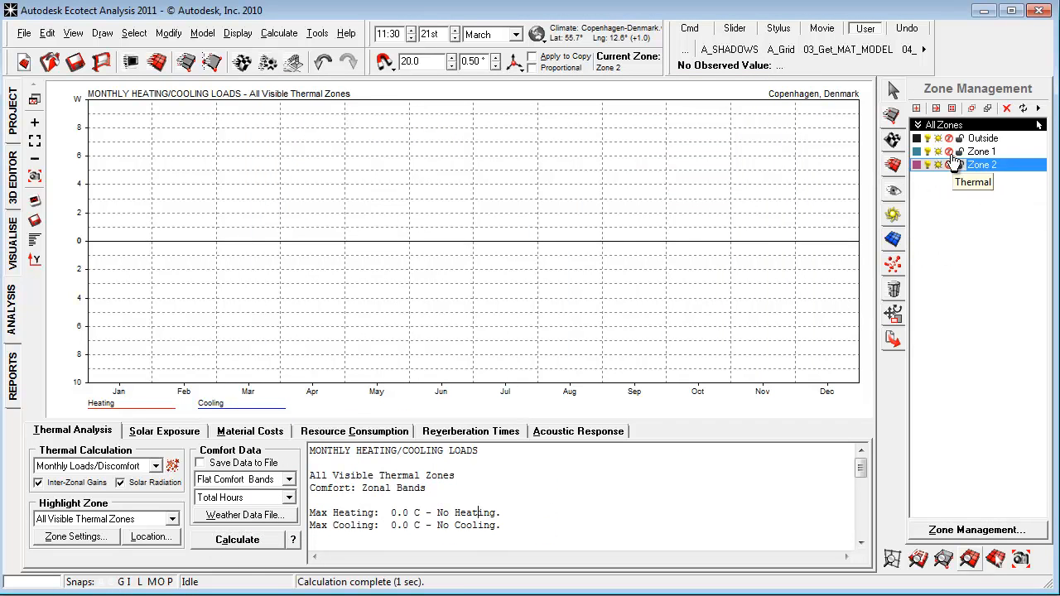
click(949, 151)
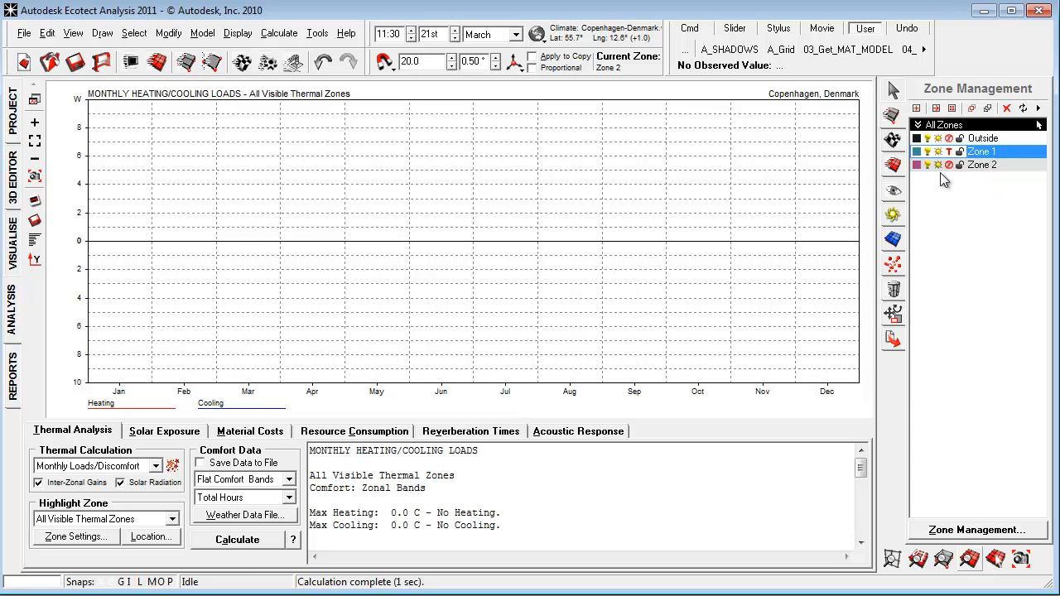
click(236, 539)
click(550, 333)
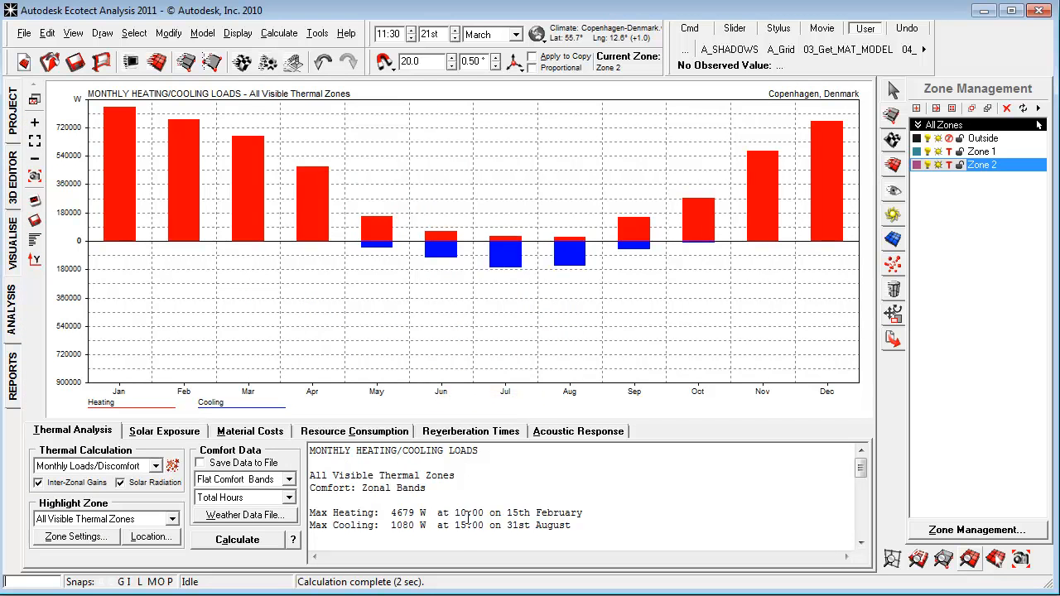
Read the monthly load report, including the totals and the combined load per square metre.
scroll(461, 462, down, 8)
drag(622, 513, 607, 515)
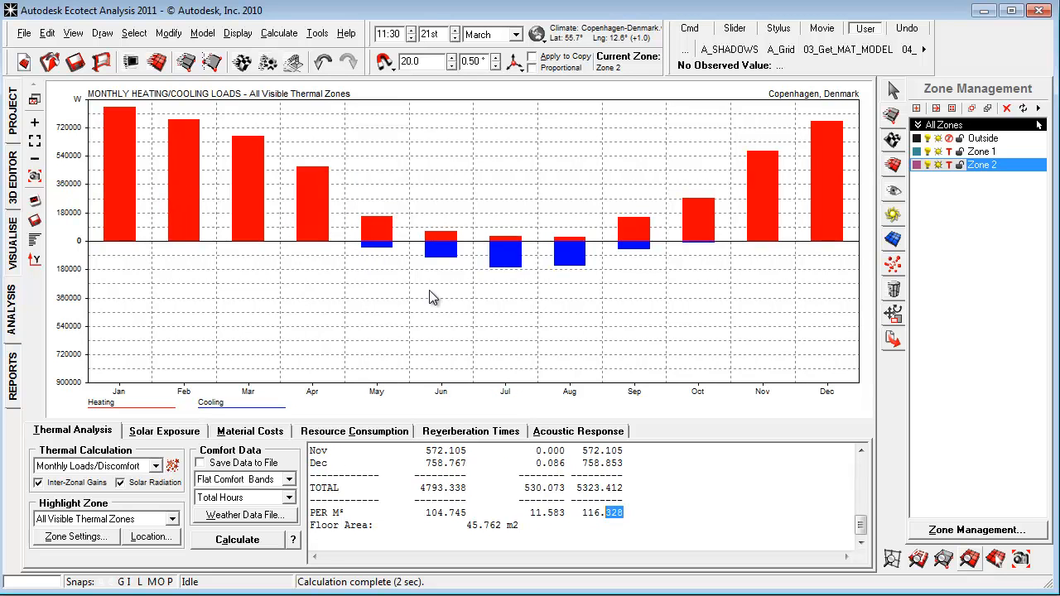
click(634, 512)
scroll(634, 511, up, 5)
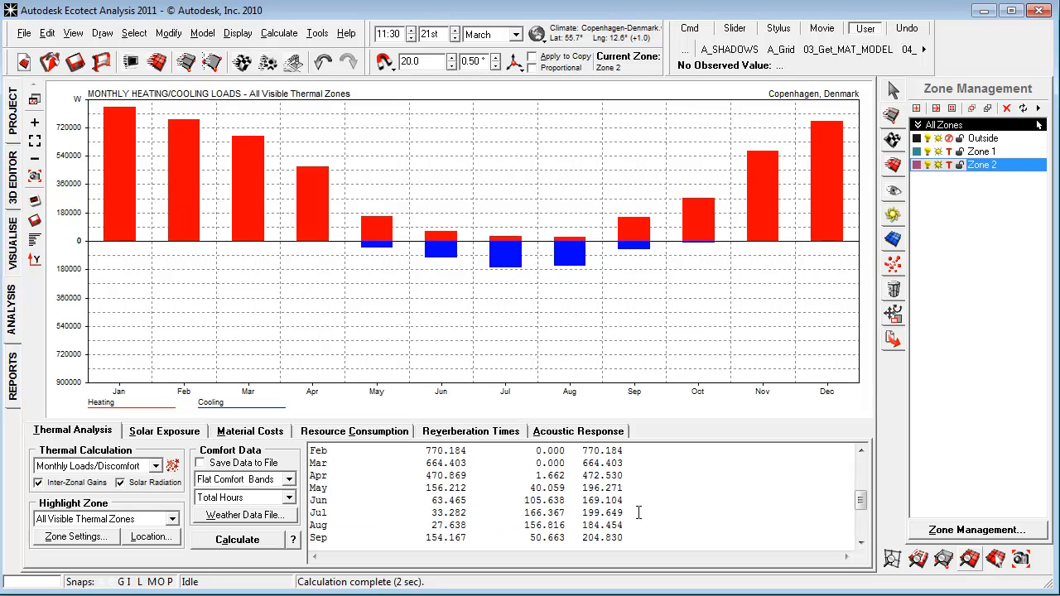
Examine the monthly load table down to the totals and per-square-metre rows, and look through the available thermal calculation types.
scroll(622, 507, down, 2)
scroll(621, 510, down, 2)
drag(649, 522, 462, 510)
click(684, 510)
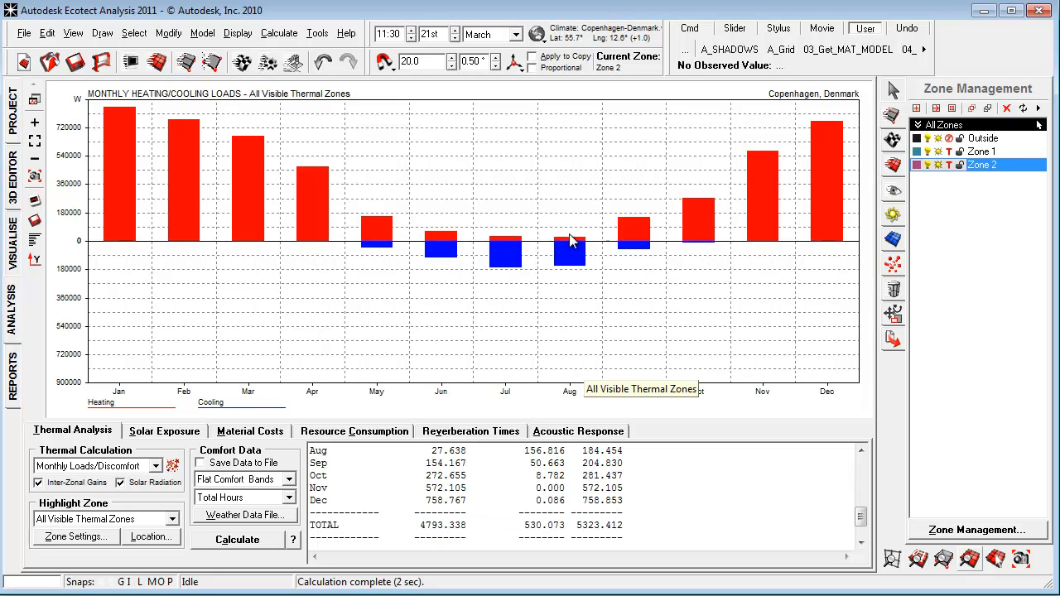
drag(671, 532, 130, 477)
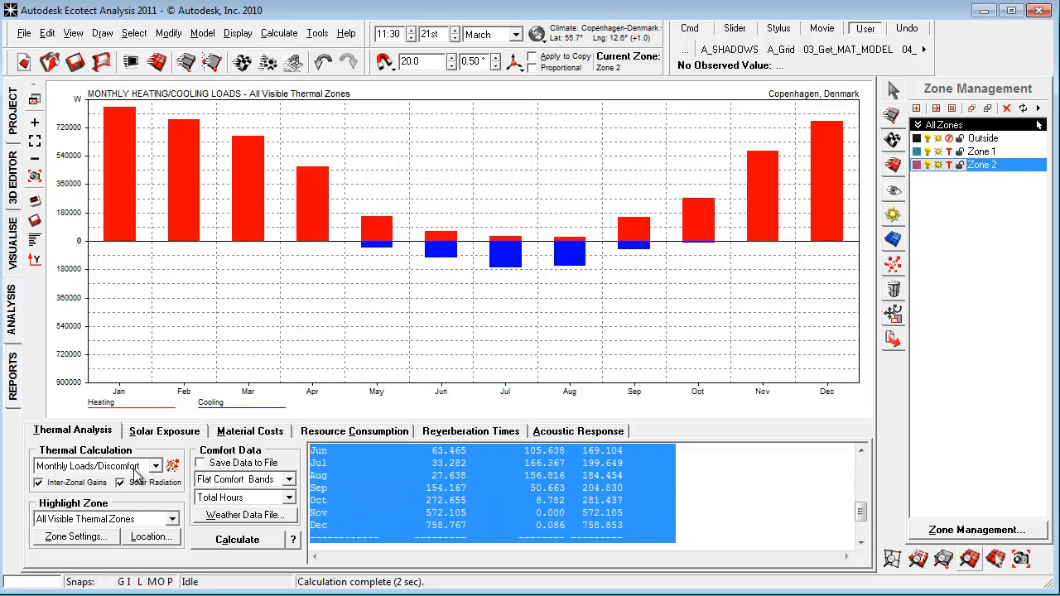
click(137, 468)
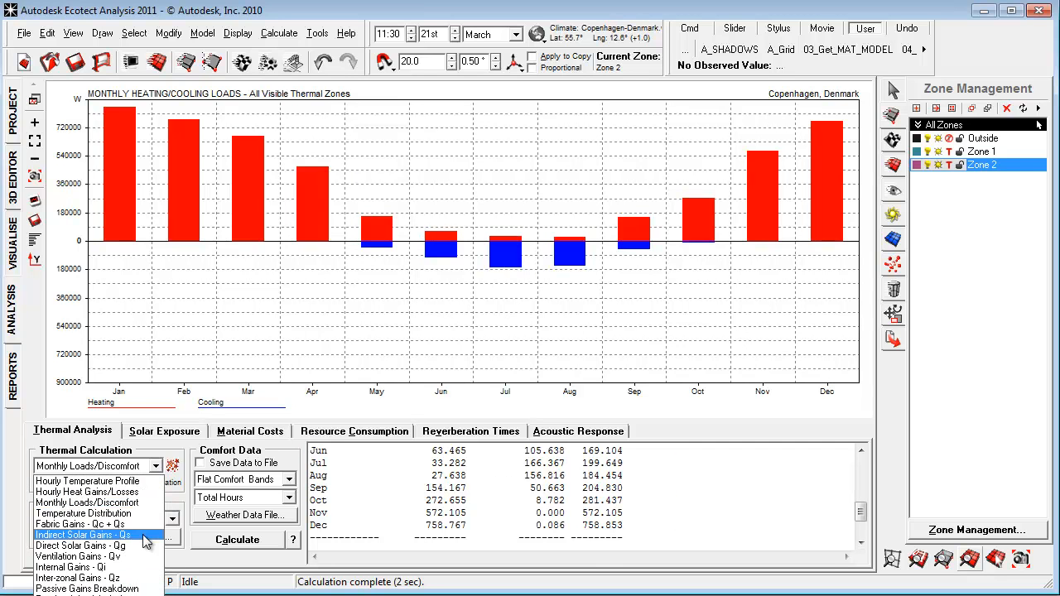
click(514, 480)
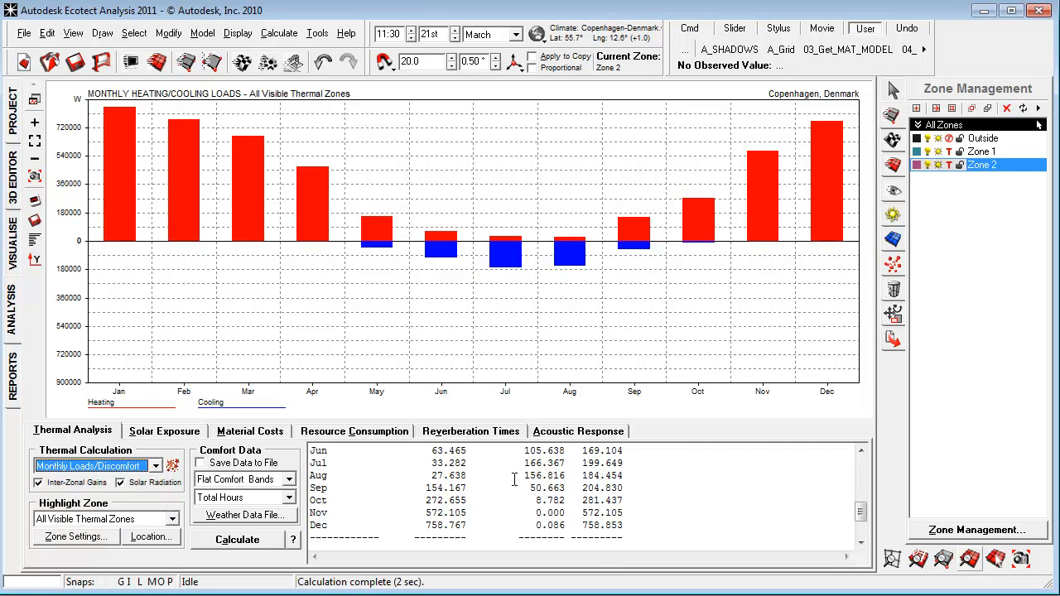
drag(661, 528, 333, 445)
scroll(573, 497, down, 4)
click(662, 512)
scroll(669, 511, down, 3)
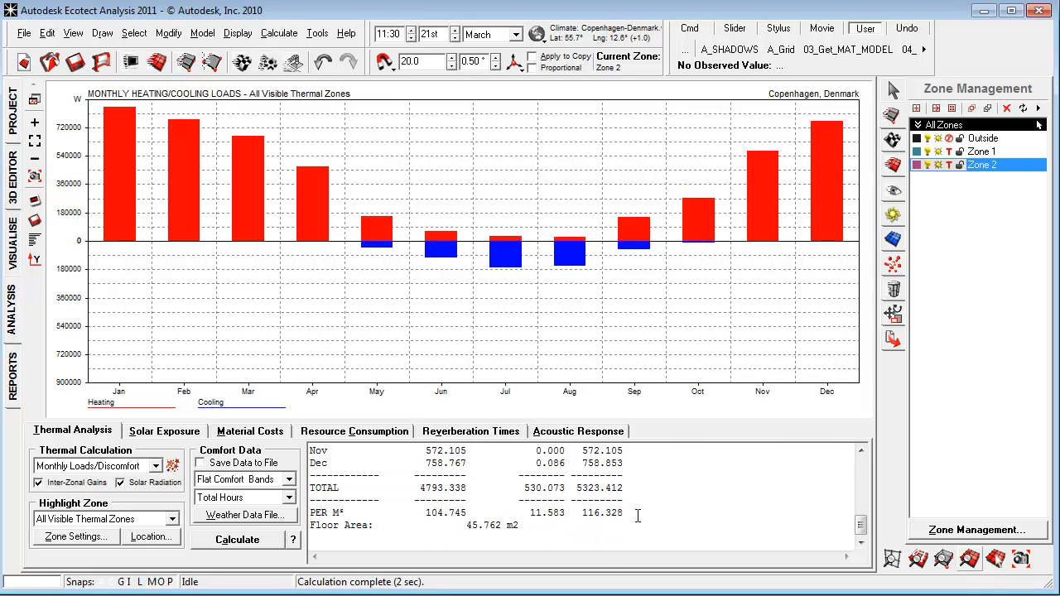
Generate a Formatted HTML Page report of the monthly loads with the analysis graph image included, and return to the analysis graph.
right_click(635, 515)
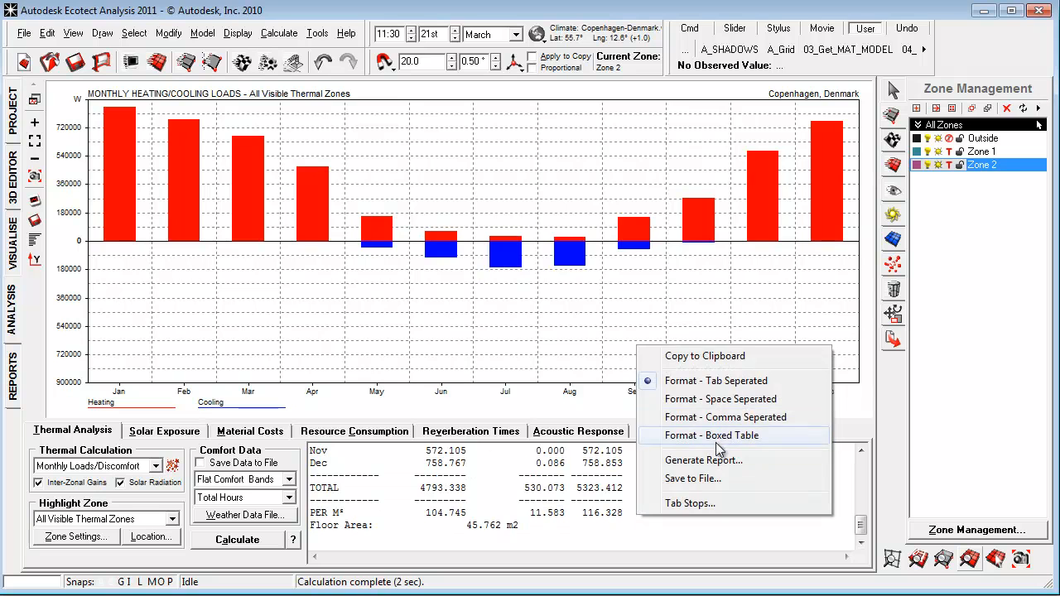
click(709, 460)
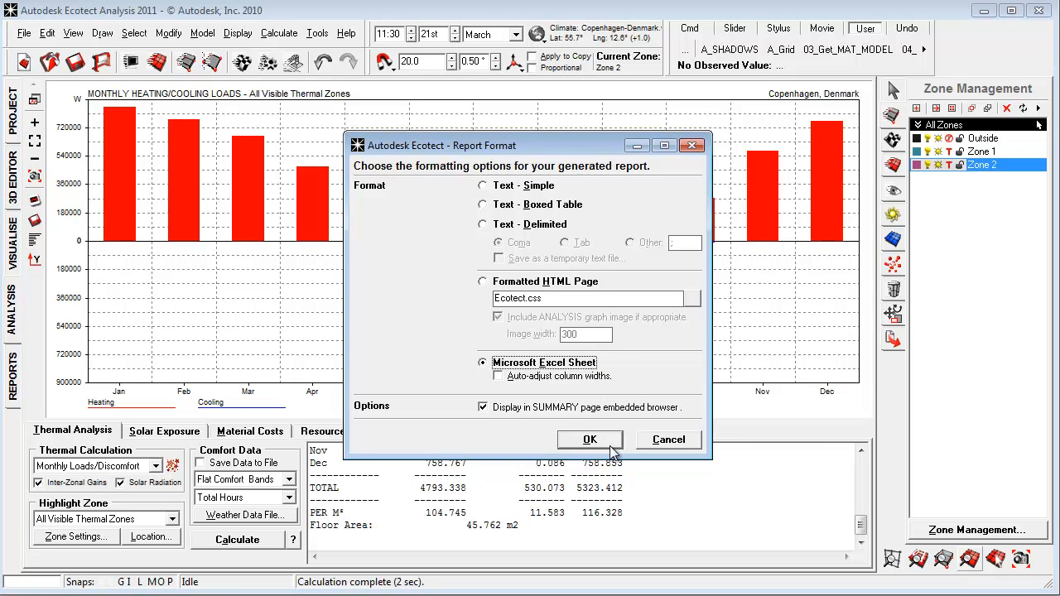
click(495, 284)
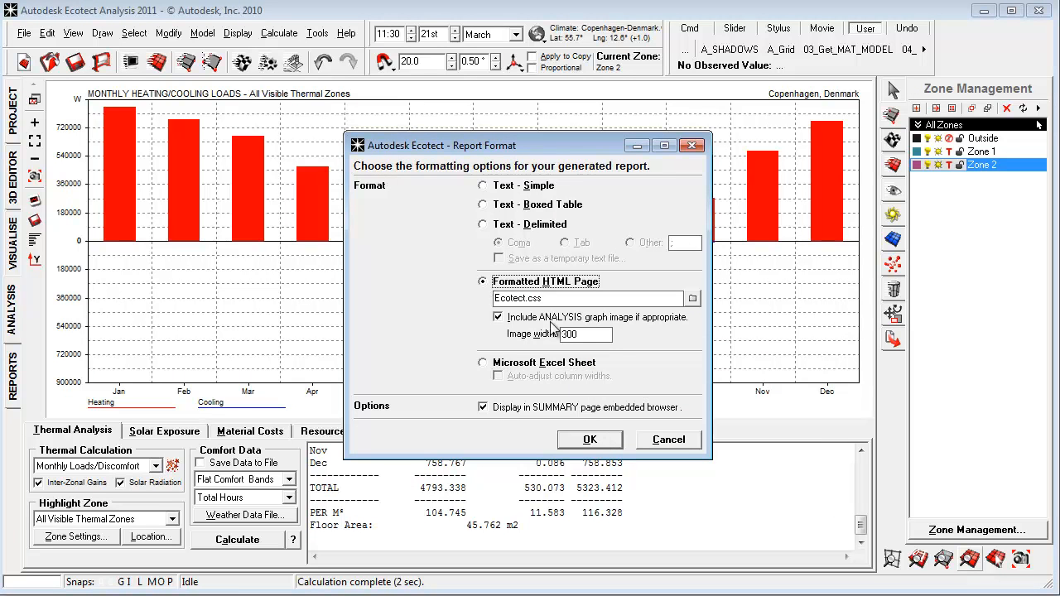
click(589, 439)
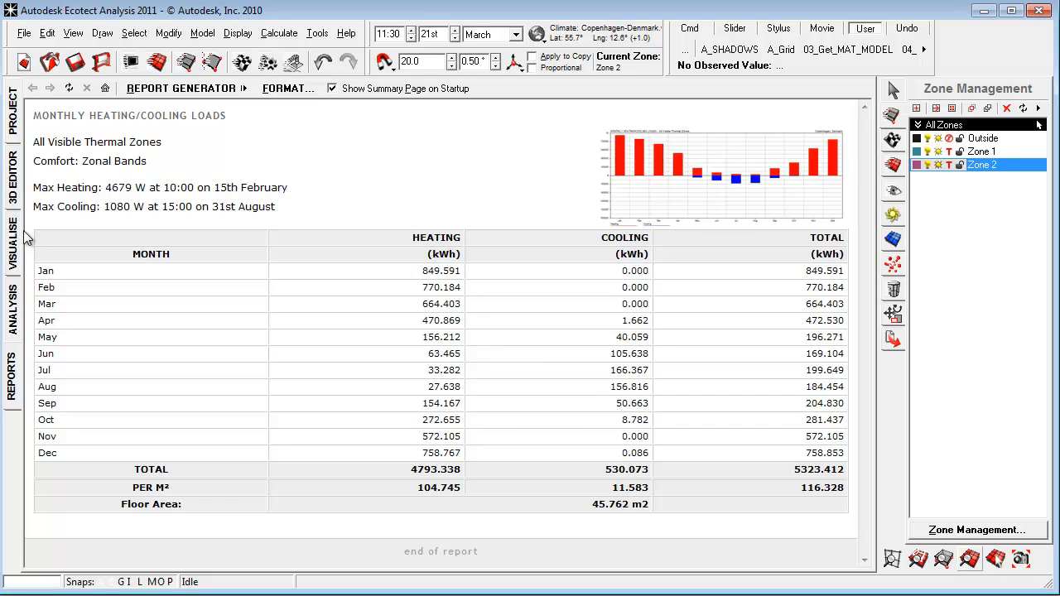
click(17, 192)
click(11, 310)
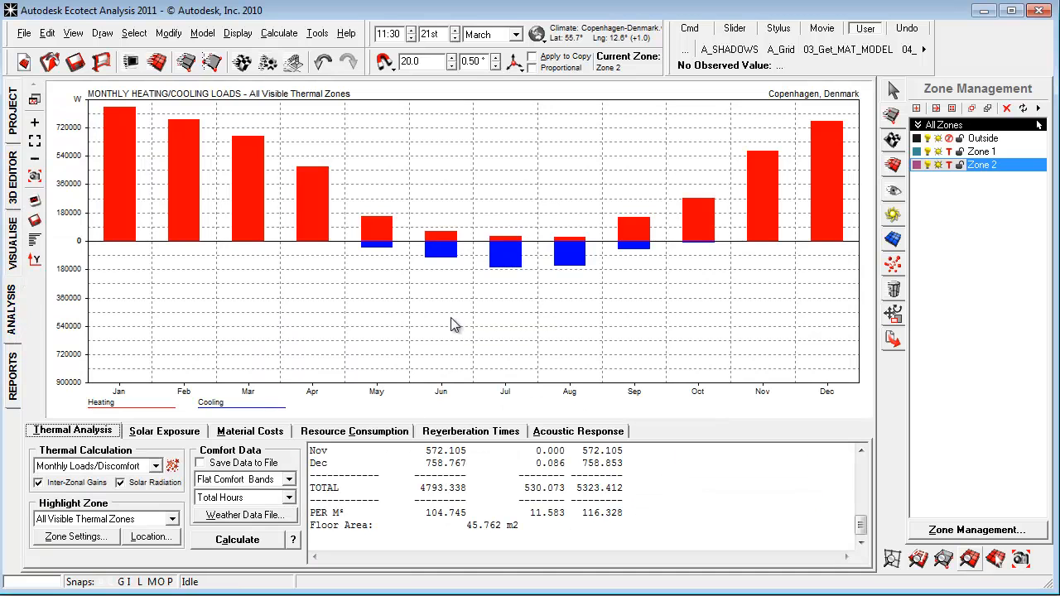
Select all windows and change the Solar Heat Gain Coefficient in the properties of their assigned primary material.
click(135, 33)
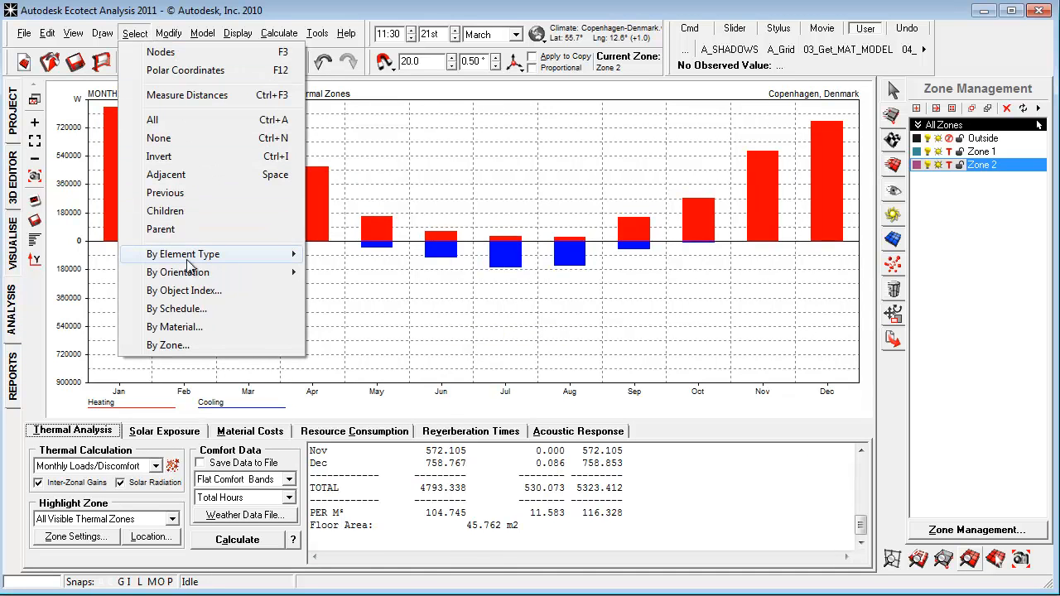
mouse_move(282, 262)
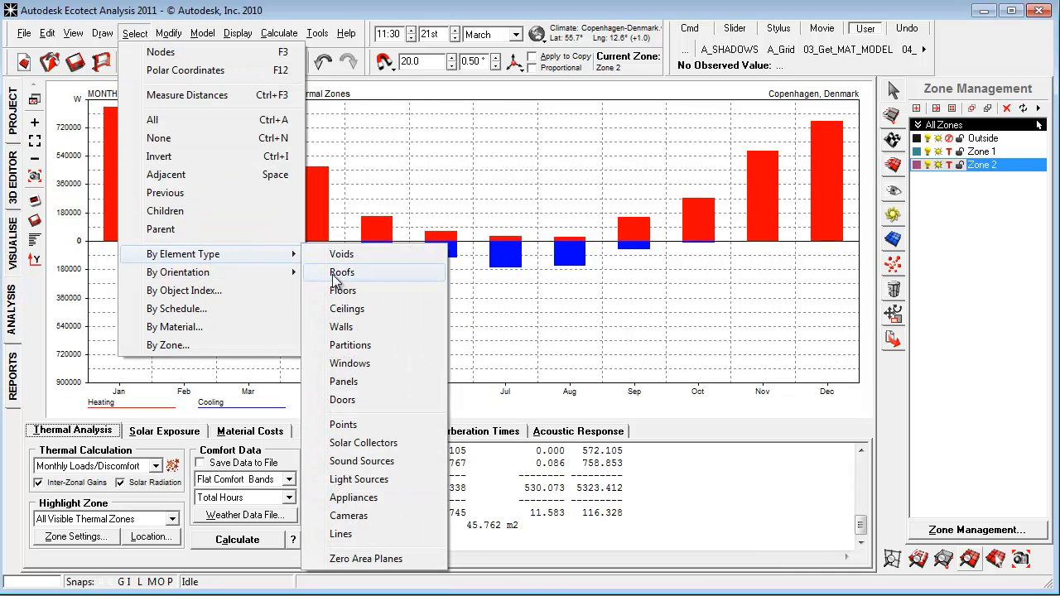
click(418, 364)
click(892, 136)
right_click(943, 177)
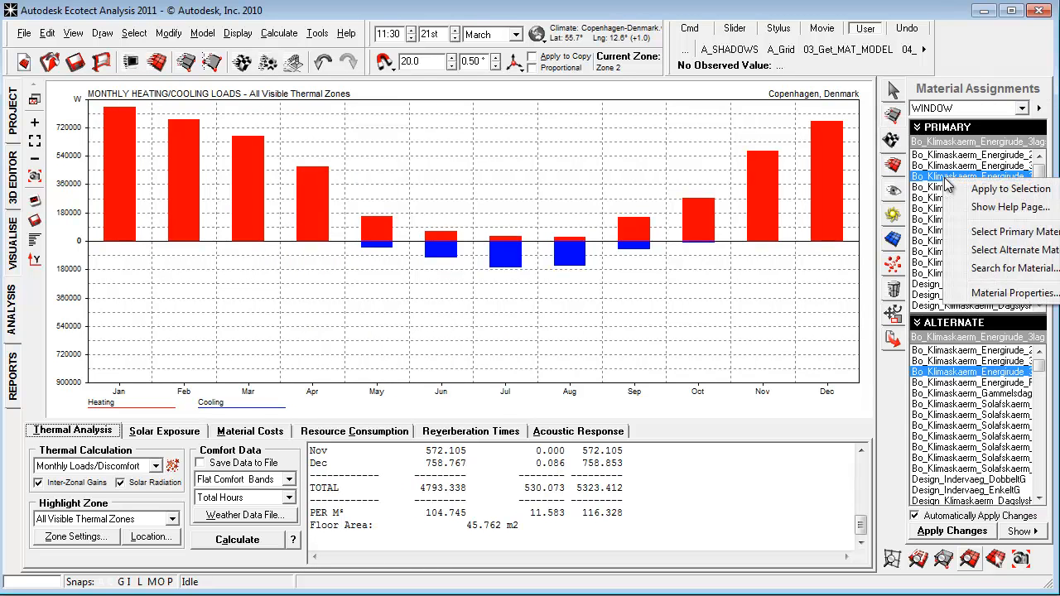
click(1002, 291)
double_click(767, 214)
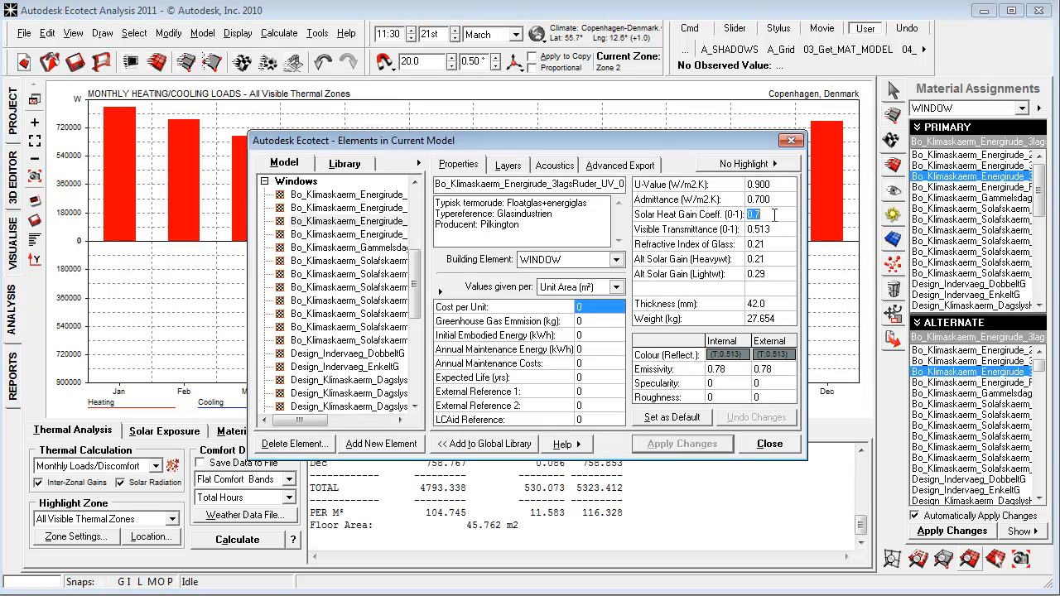
text(0,)
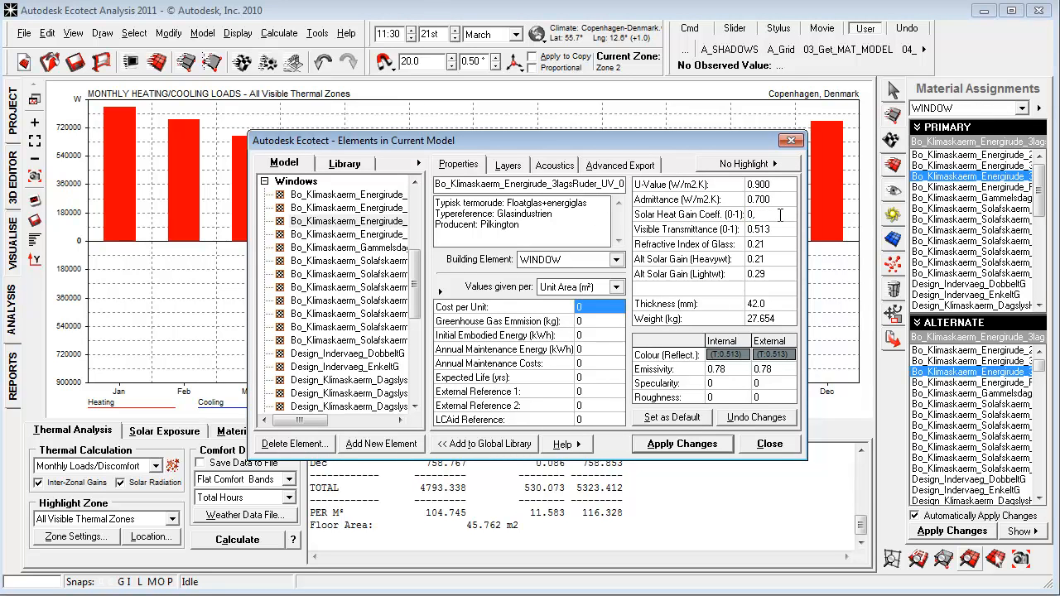
click(722, 451)
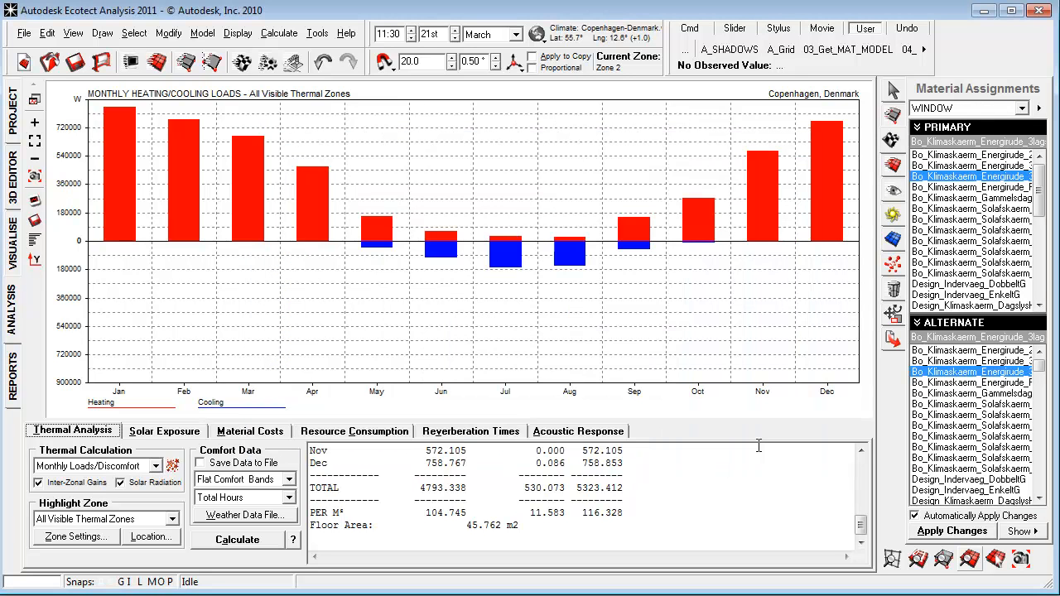
Store the current graph results for comparison and recalculate the monthly heating and cooling loads.
right_click(499, 305)
click(573, 377)
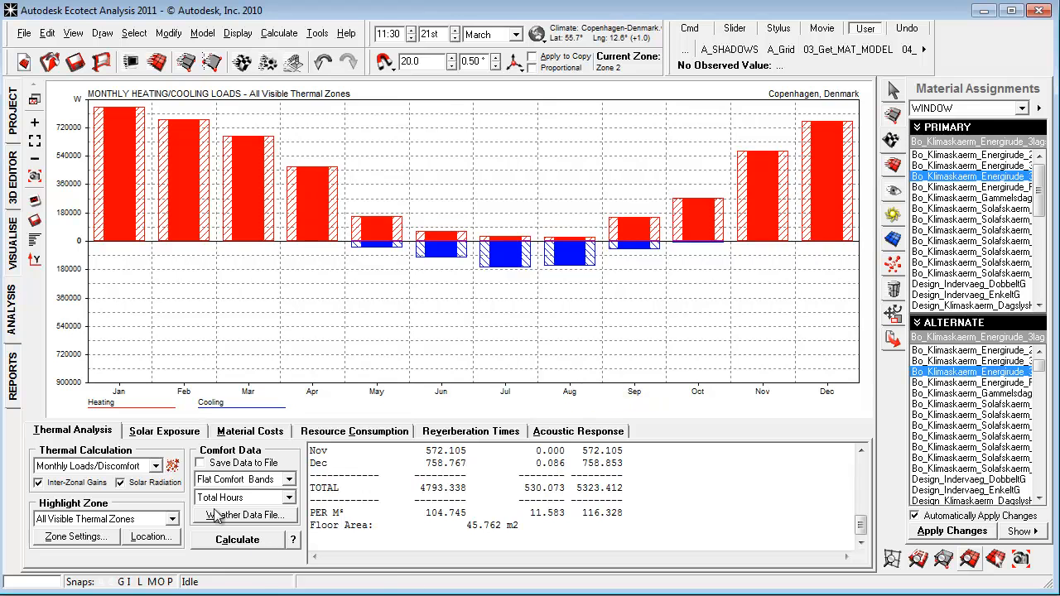
click(253, 542)
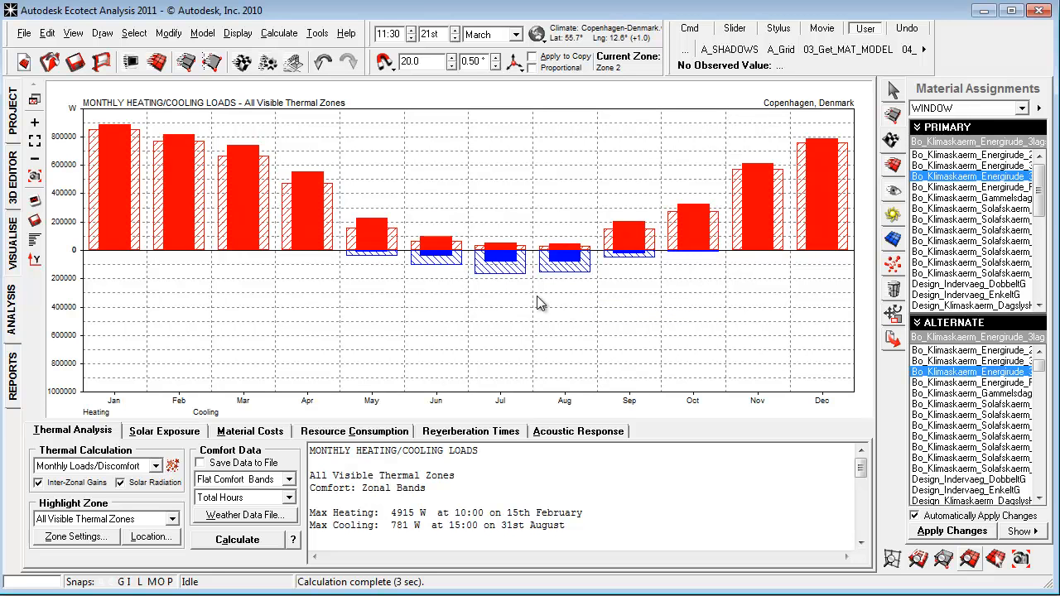
Display the shadows with the daily sun path in the 3D editor and clear the window selection.
click(17, 186)
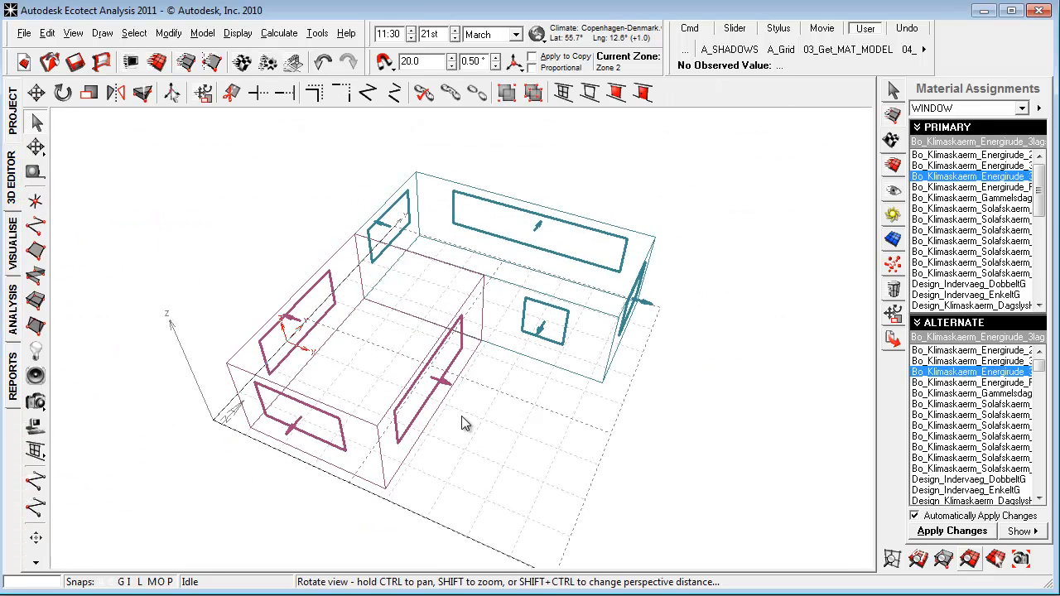
click(892, 215)
click(949, 165)
right_drag(348, 433, 396, 411)
scroll(397, 409, up, 2)
click(481, 412)
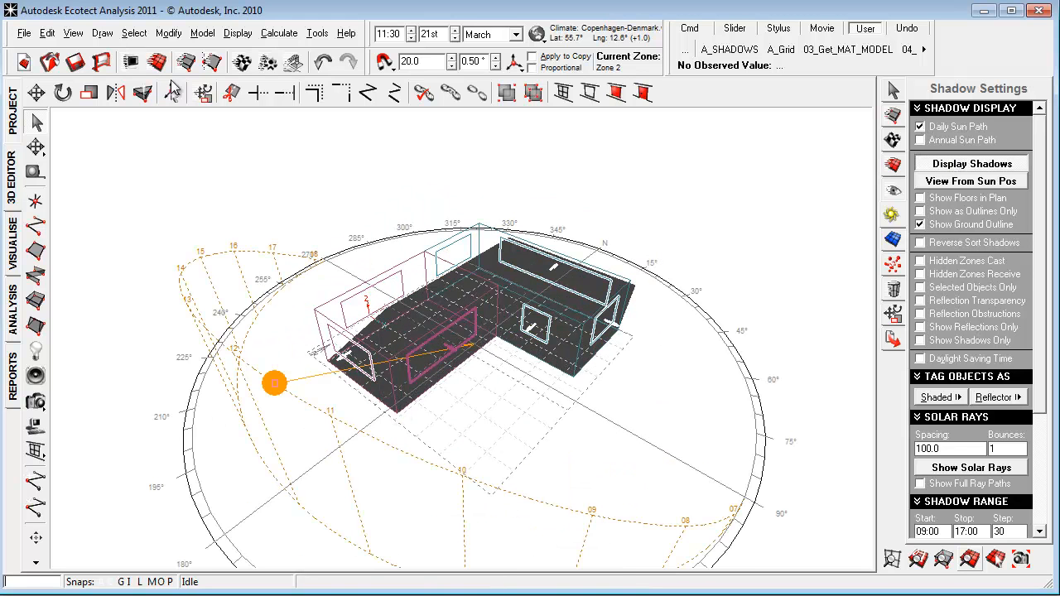
click(279, 33)
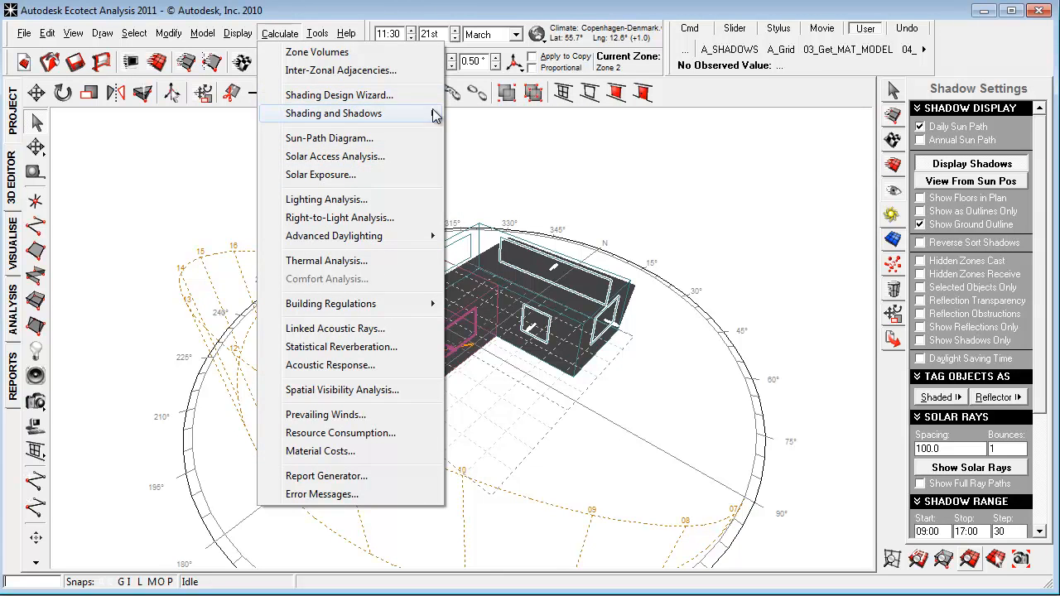
click(739, 252)
scroll(485, 342, up, 1)
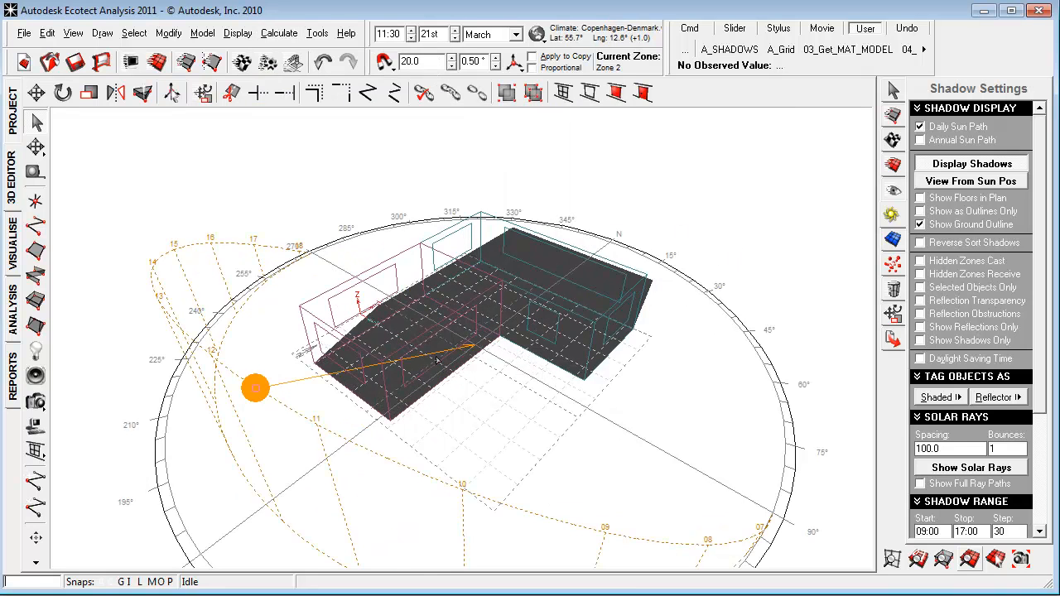
Select all windows and extrude them 500 along their normals with capped extrusions.
click(132, 34)
mouse_move(248, 254)
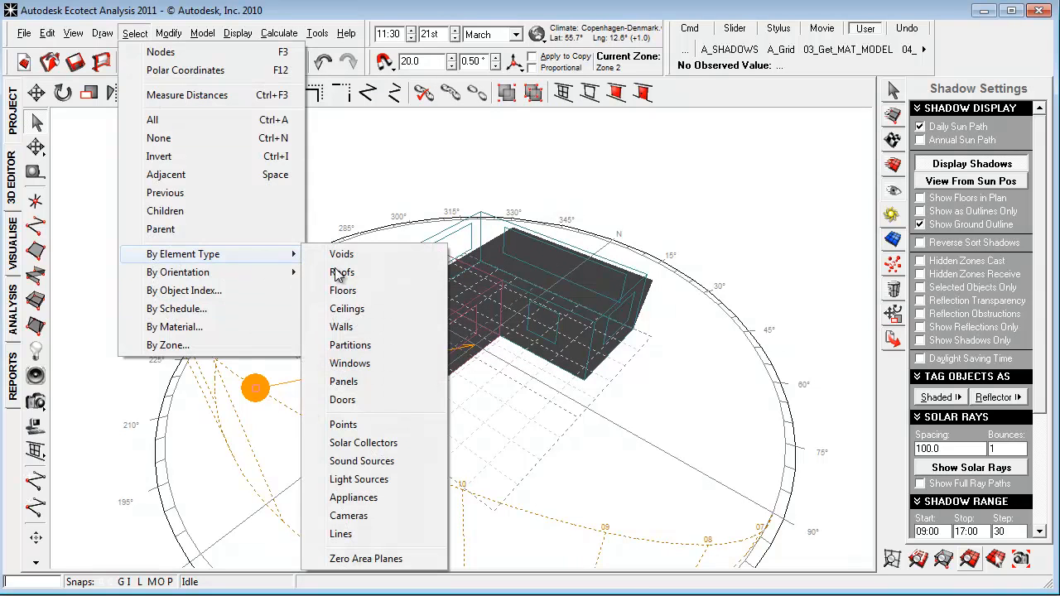
click(373, 367)
click(892, 313)
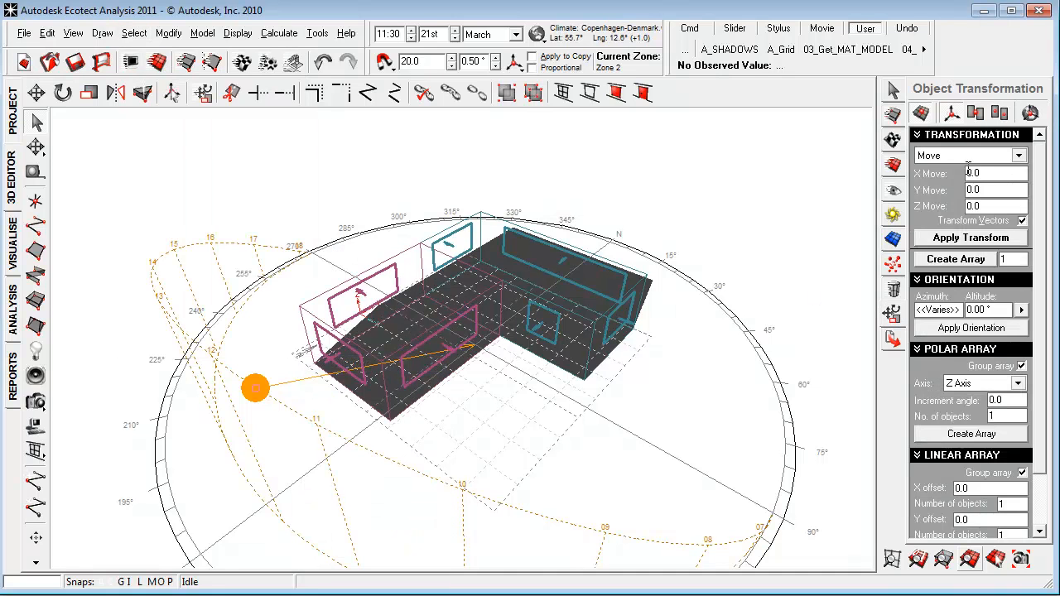
click(967, 157)
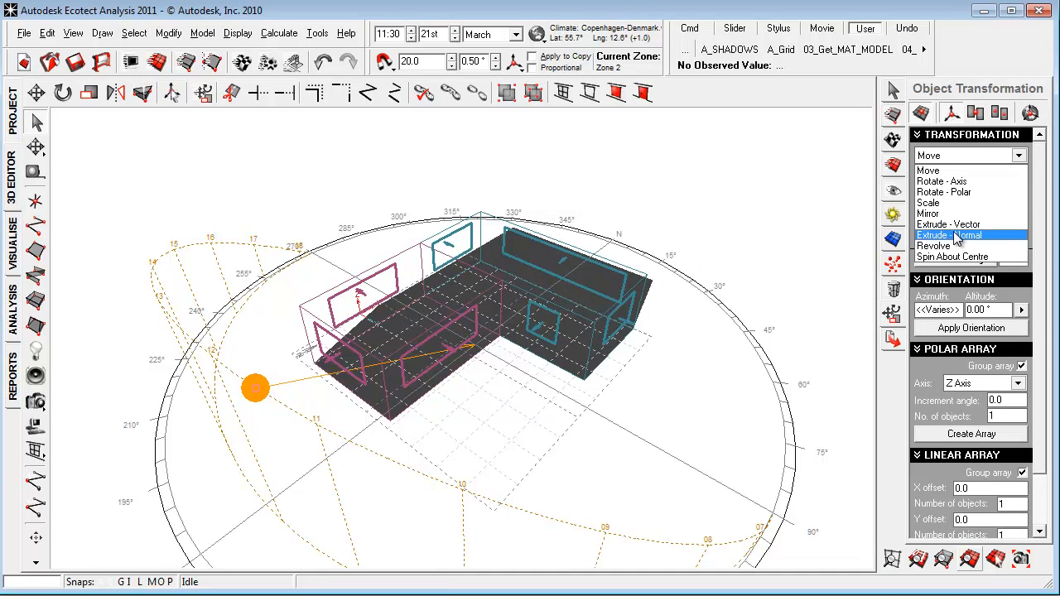
click(964, 239)
click(989, 173)
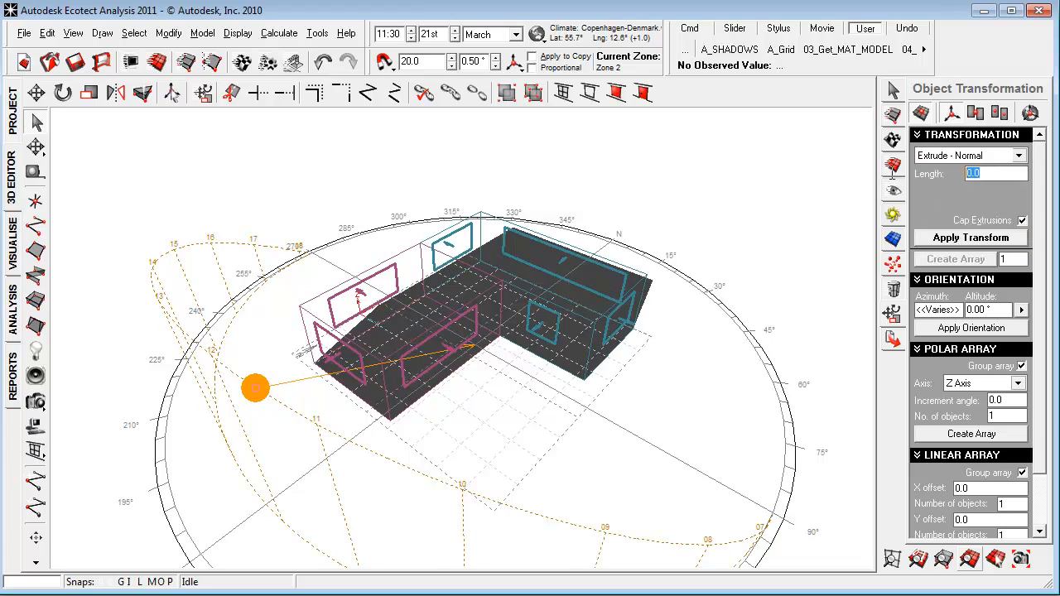
text(500)
click(971, 238)
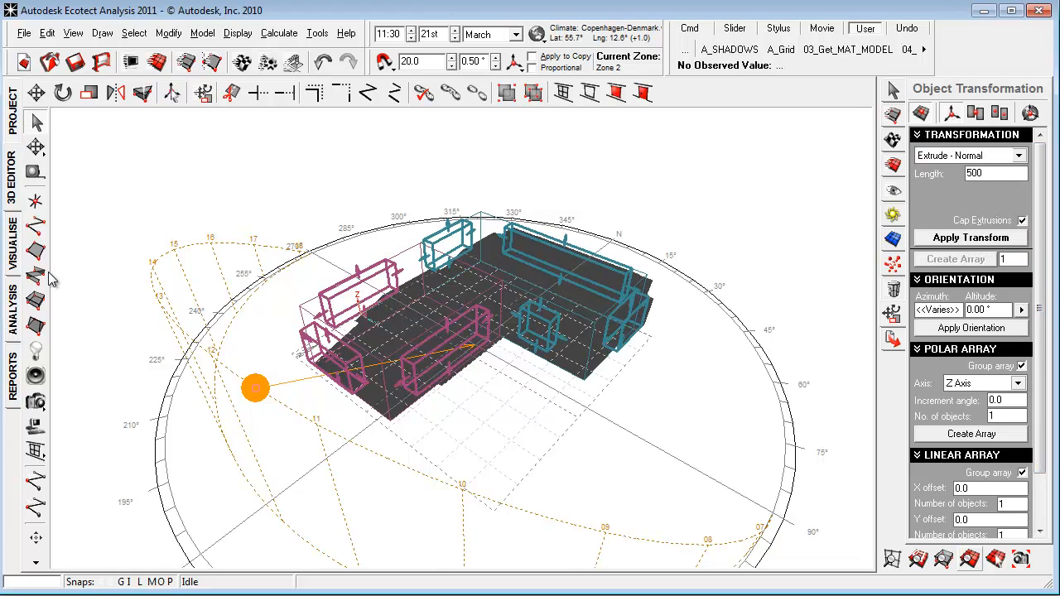
View the extruded window surrounds and their shadows on the shaded model, and return to the monthly load graph.
click(15, 252)
right_drag(278, 395, 340, 397)
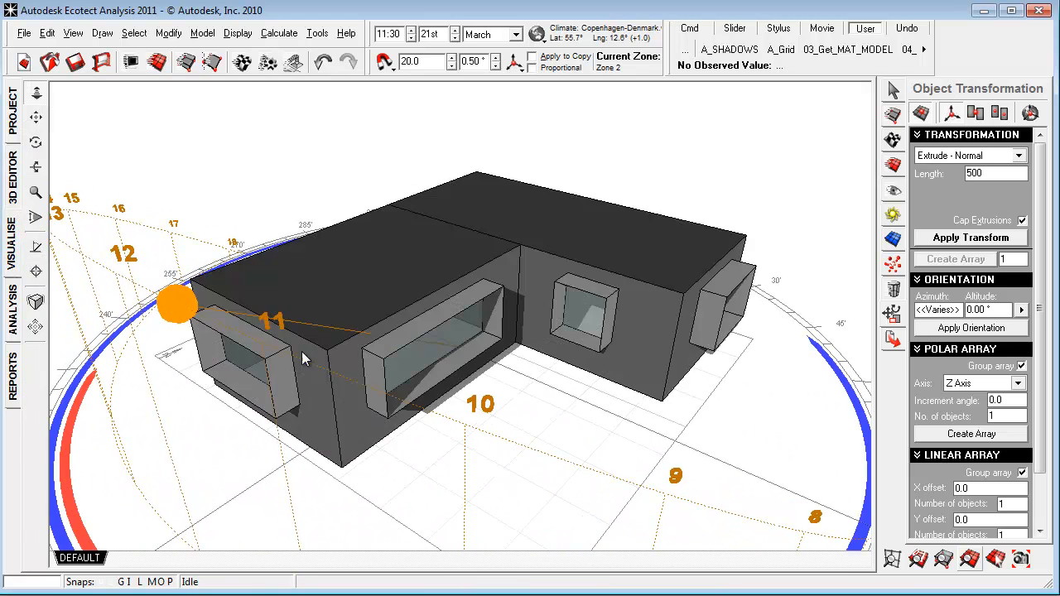
click(12, 310)
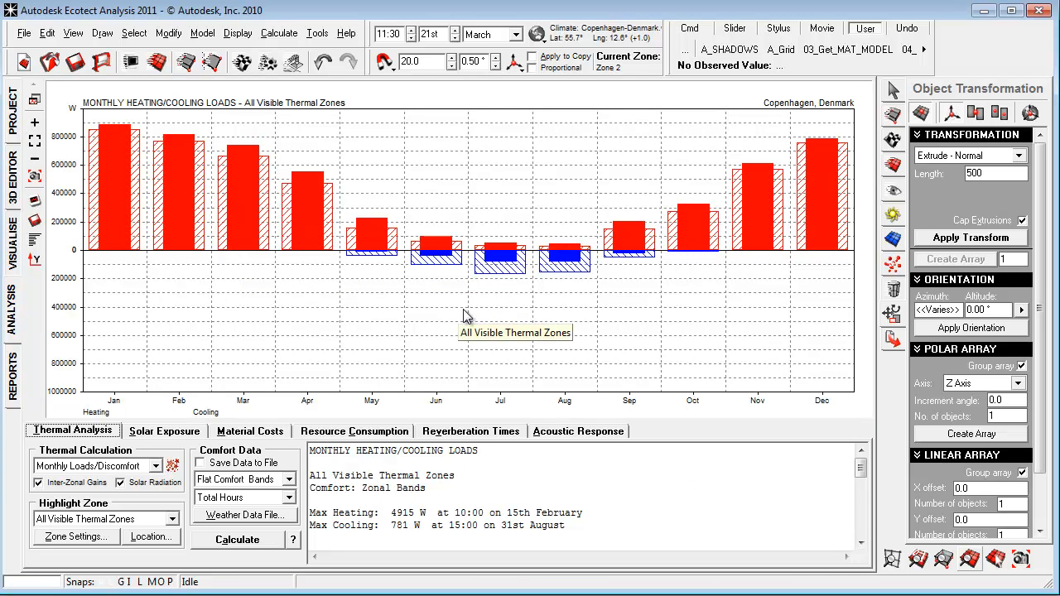